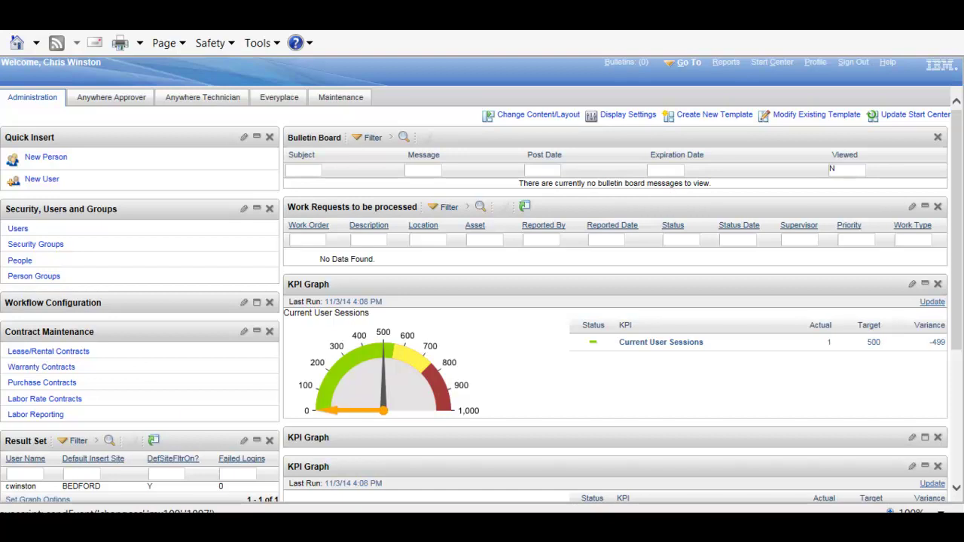
# Step: Approve both contract labor transactions, JACOBY and REVIS, for work orders 1157 and 1150
pyautogui.click(35, 415)
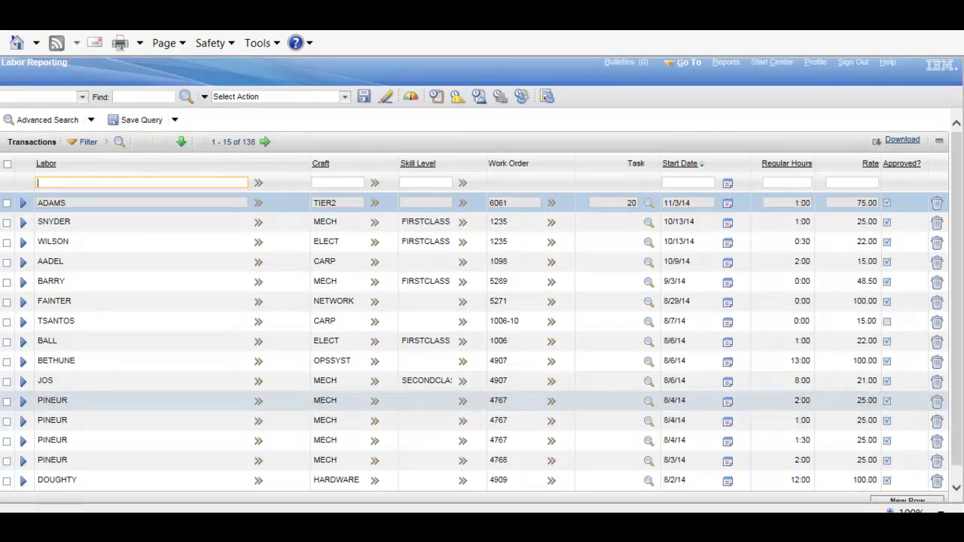
pyautogui.click(84, 98)
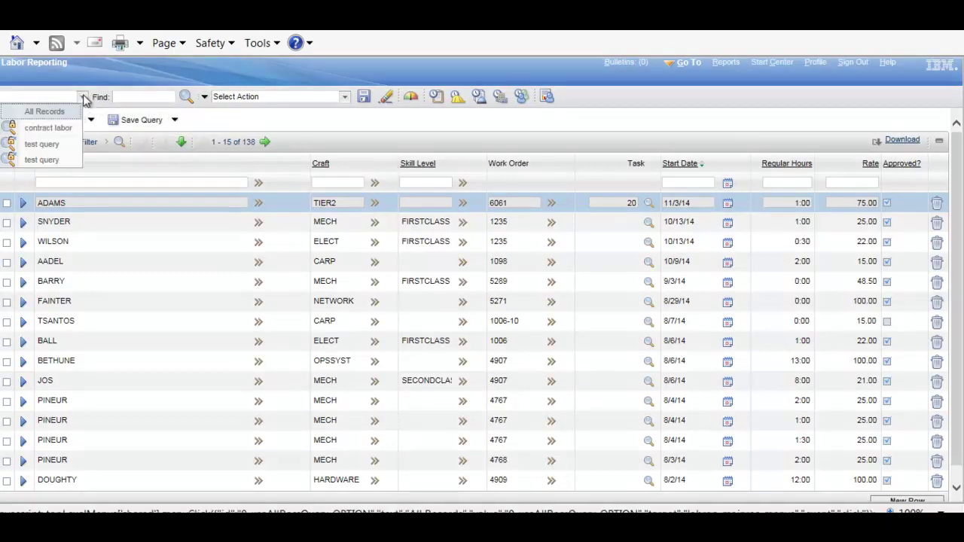
pyautogui.click(43, 128)
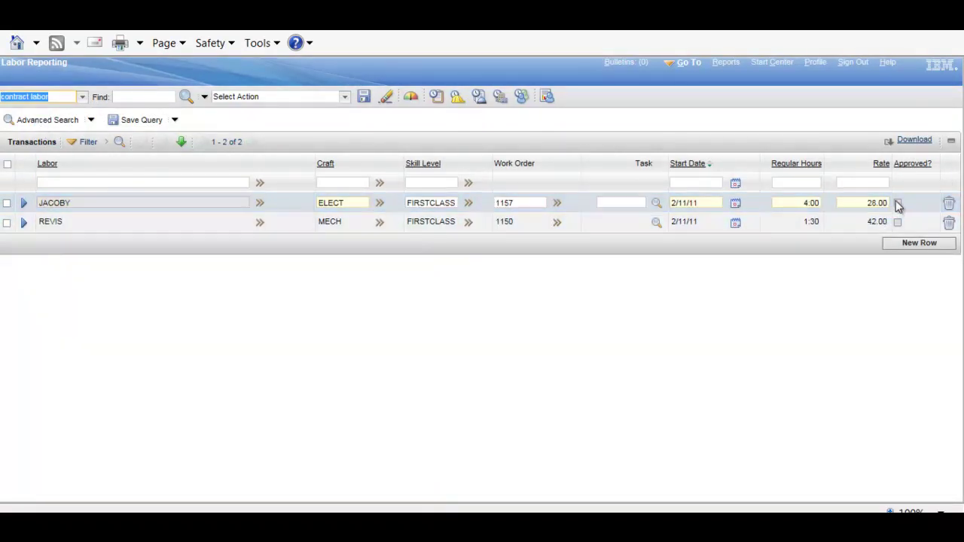
pyautogui.click(6, 164)
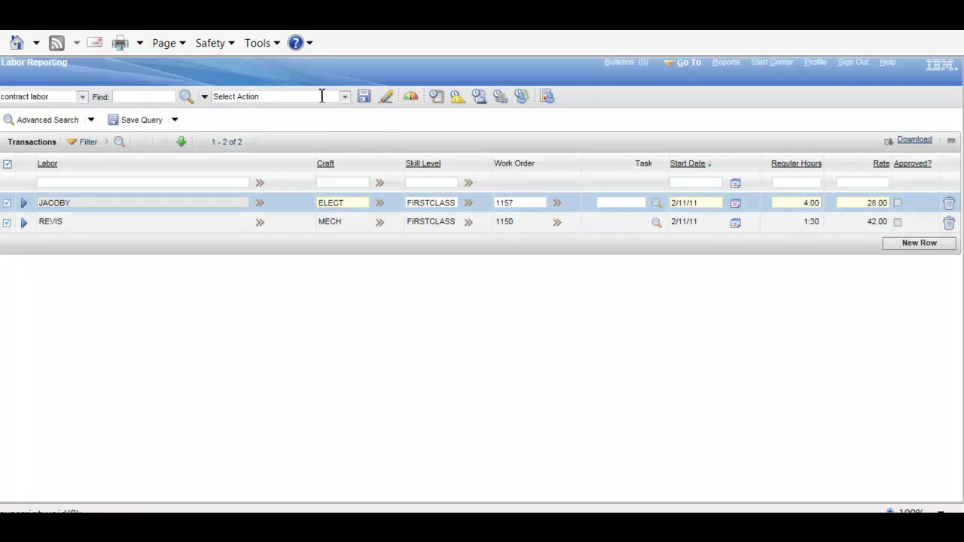
pyautogui.click(344, 97)
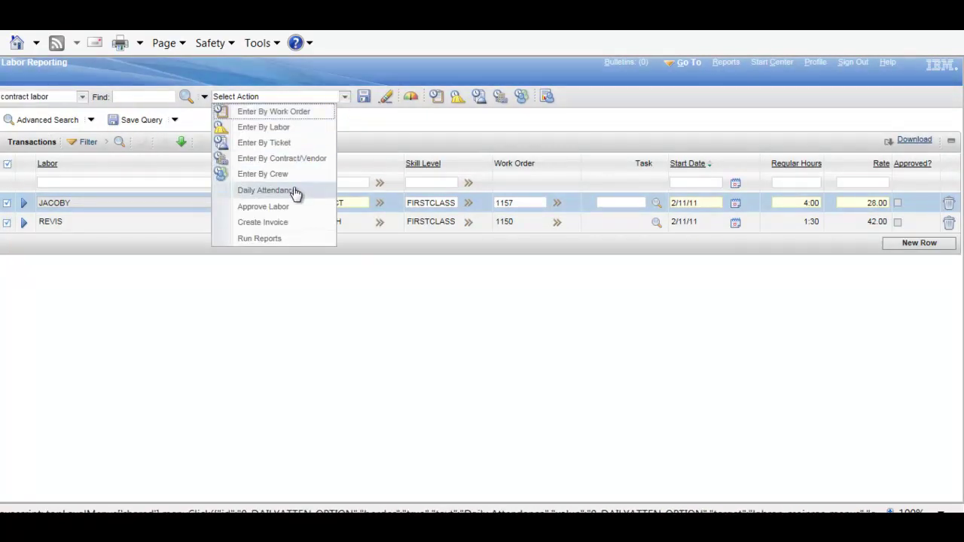
pyautogui.click(263, 207)
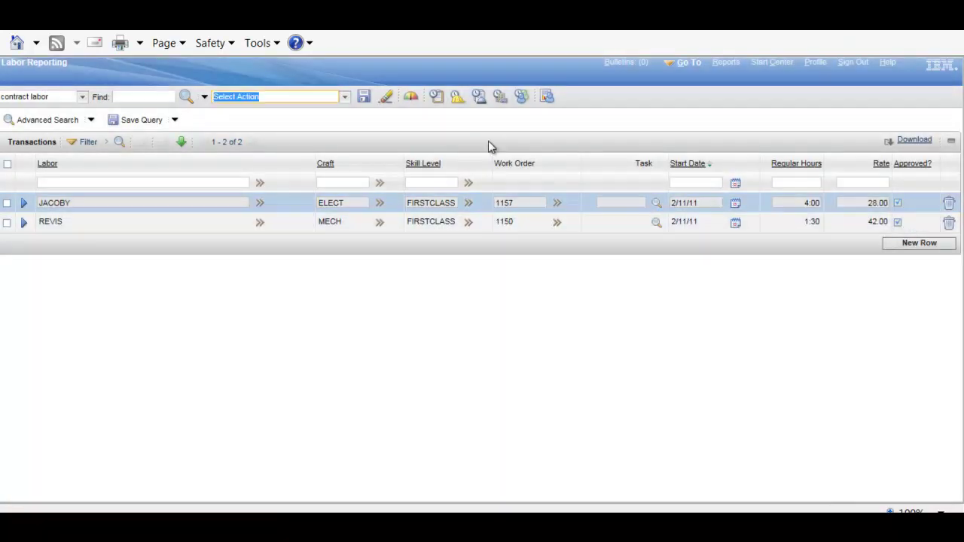
# Step: Create invoices 1171 for vendor EMI and 1172 for vendor CMC from both approved transactions
pyautogui.click(345, 97)
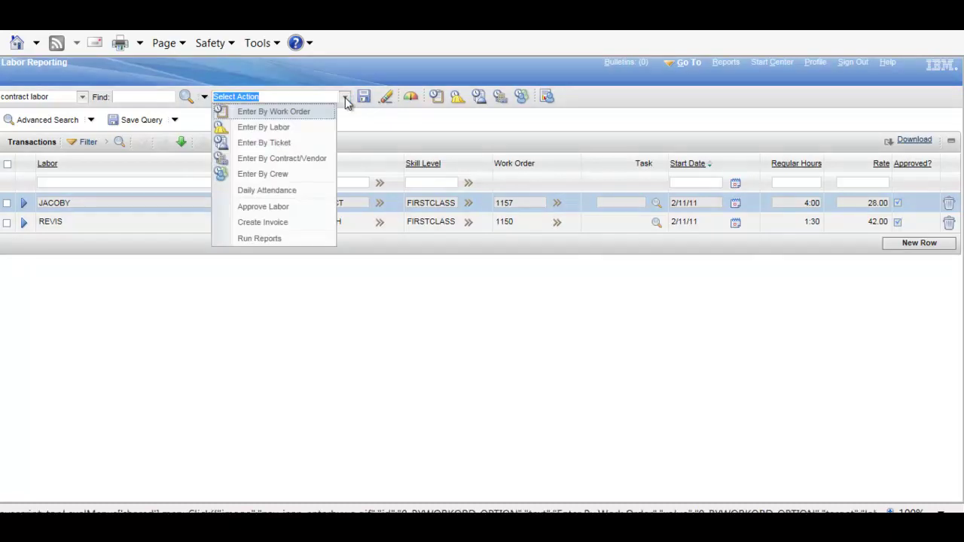
pyautogui.click(262, 222)
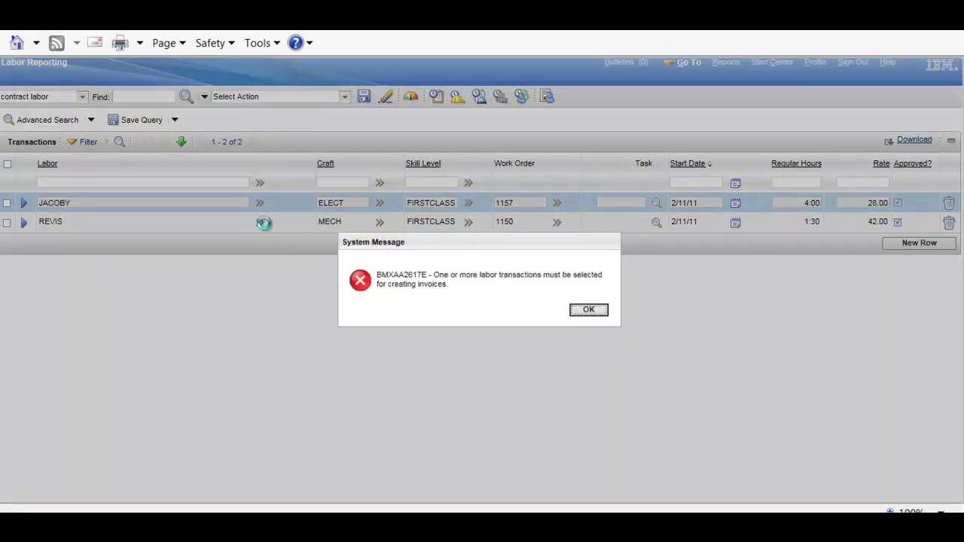
pyautogui.click(589, 309)
pyautogui.click(7, 165)
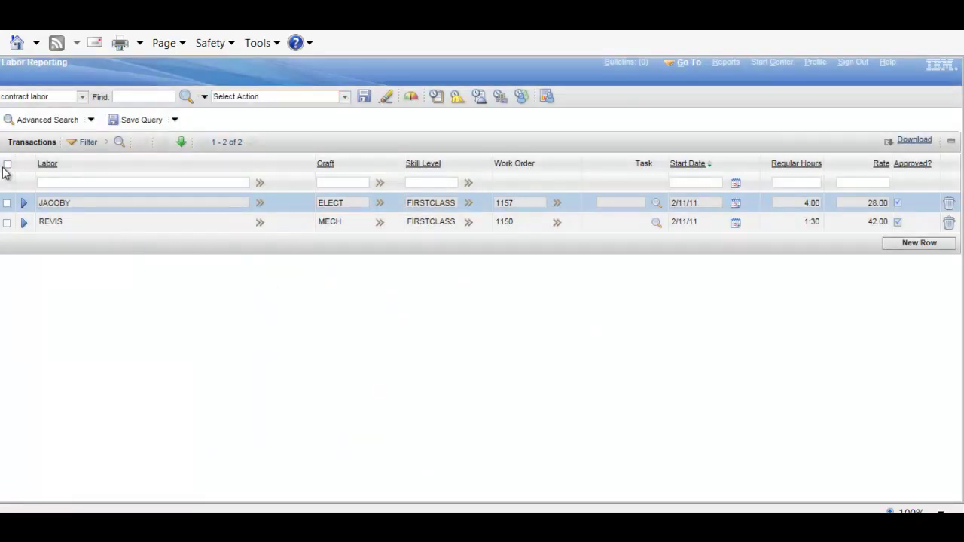
pyautogui.click(344, 96)
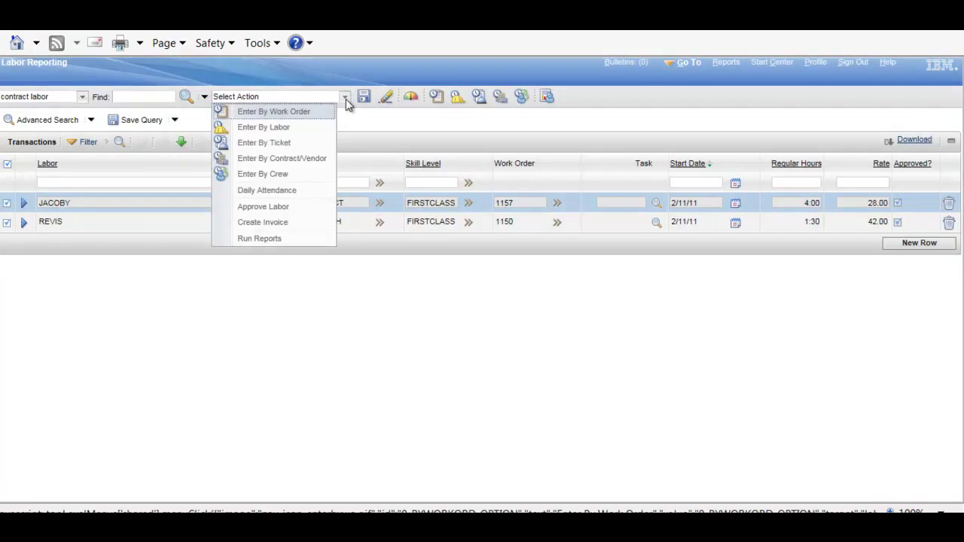
pyautogui.click(276, 225)
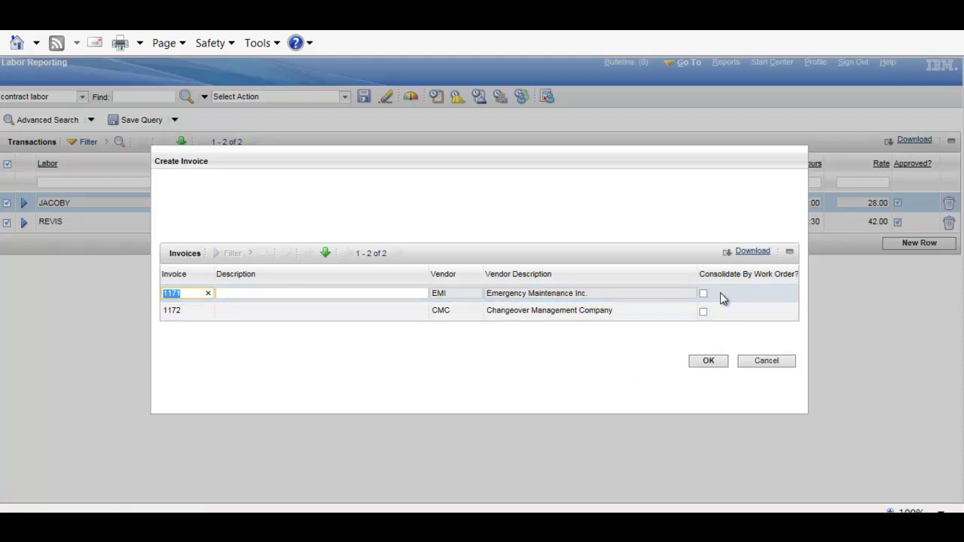
pyautogui.click(711, 360)
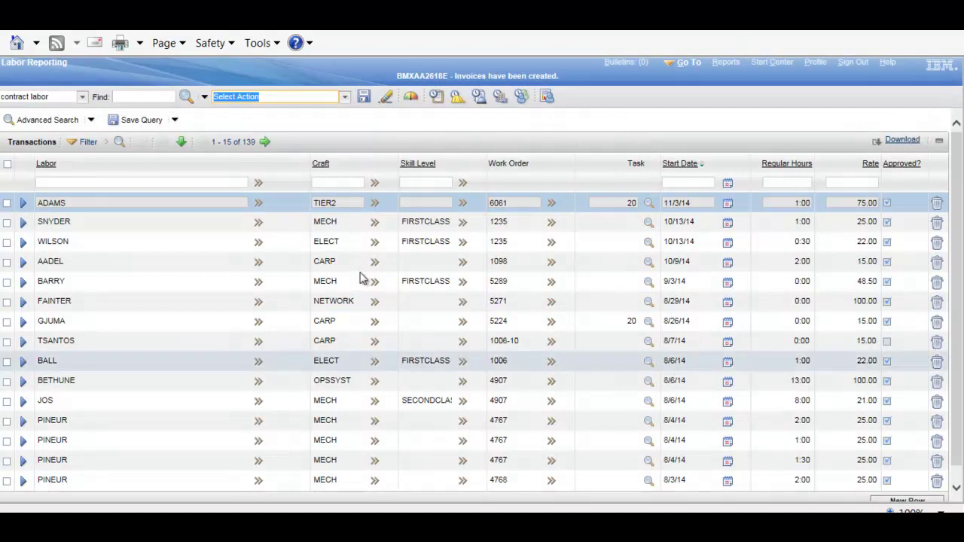
# Step: Reload the contract labor query and expand JACOBY's transaction to find invoice 1171
pyautogui.click(79, 97)
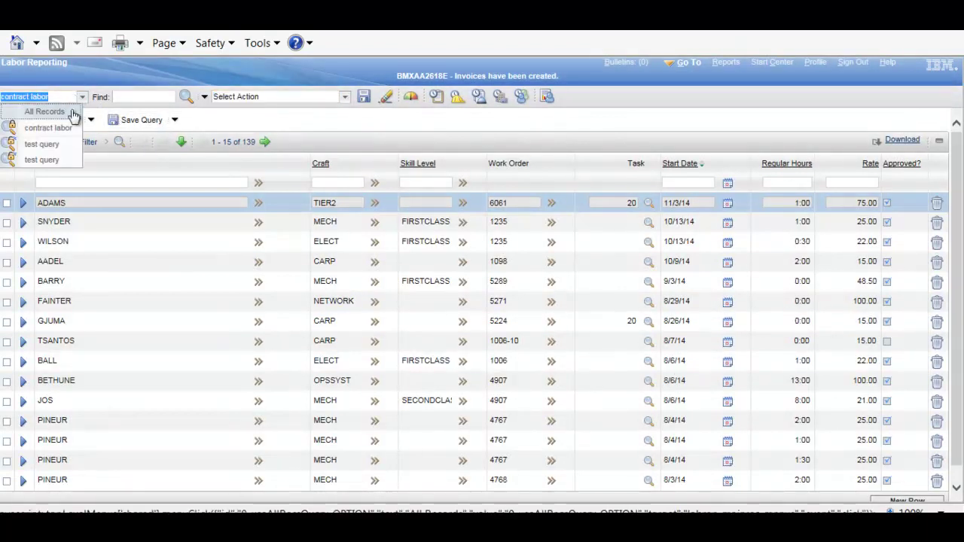
pyautogui.click(63, 126)
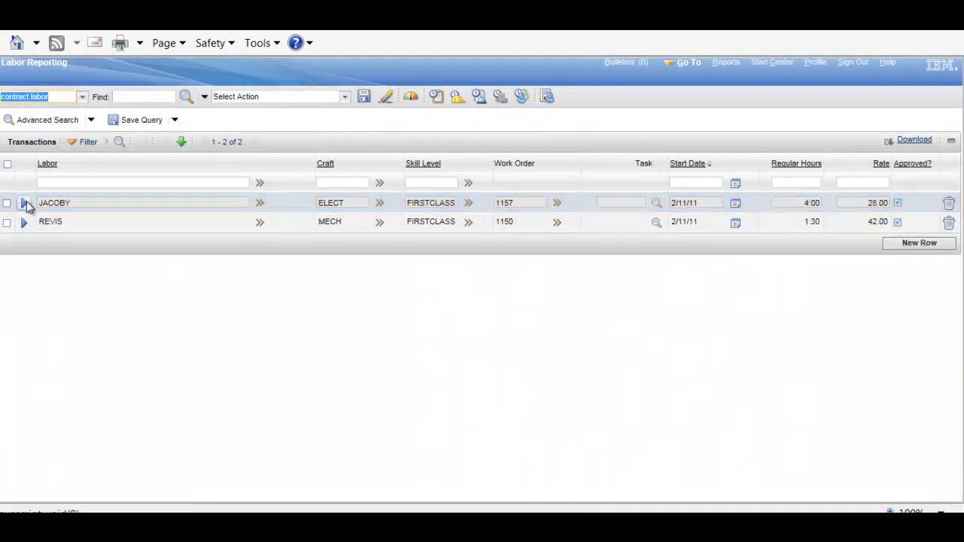
pyautogui.click(27, 204)
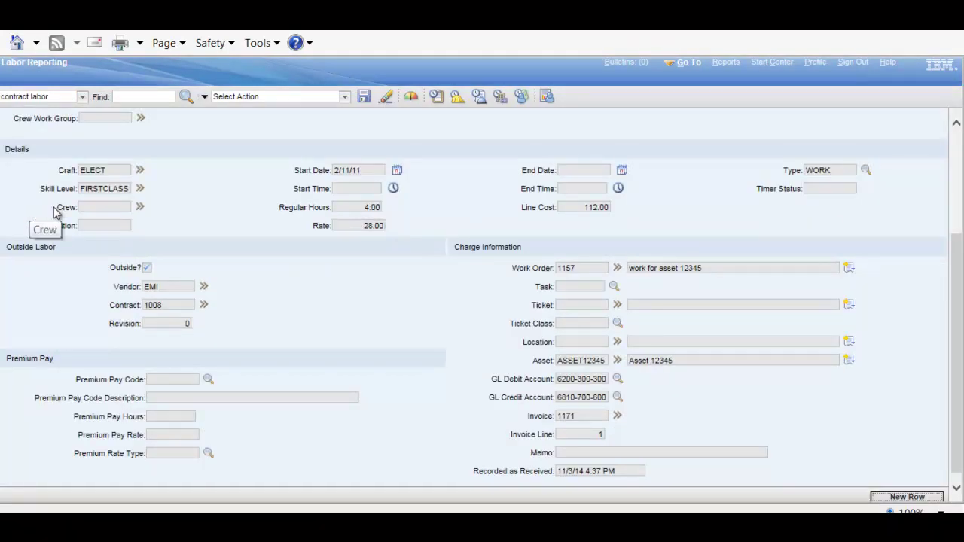
pyautogui.doubleClick(581, 416)
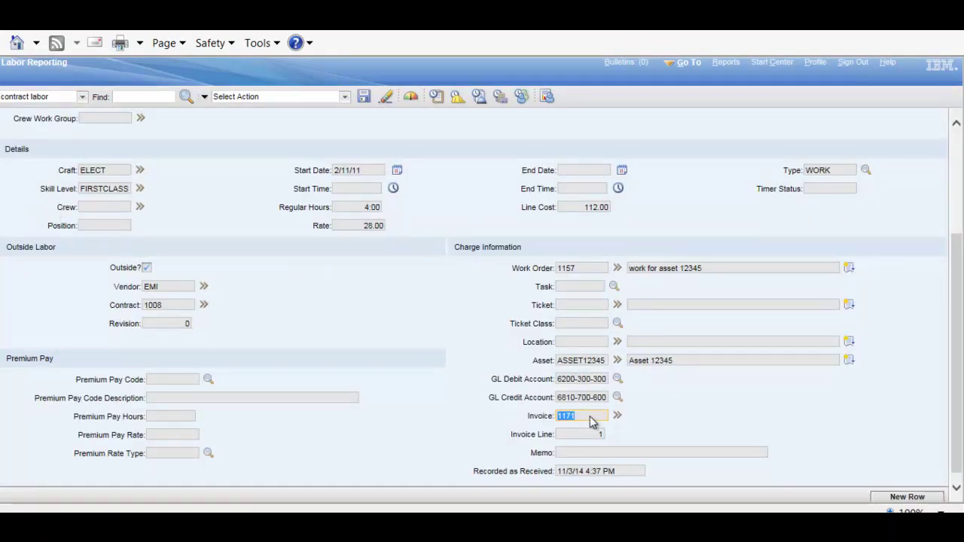
# Step: Go to invoice 1171, review its 112.00 JACOBY labor line, and return to Labor Reporting
pyautogui.click(616, 416)
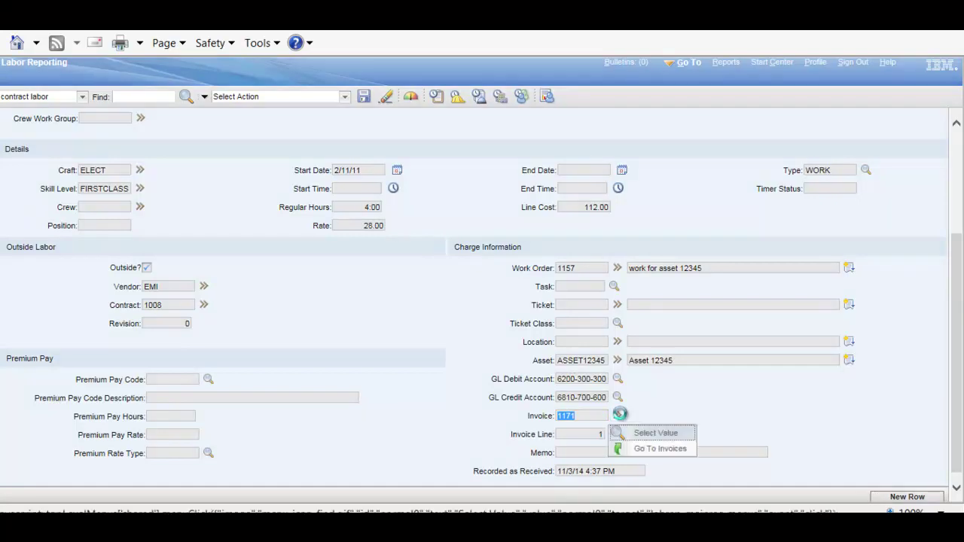
pyautogui.click(673, 450)
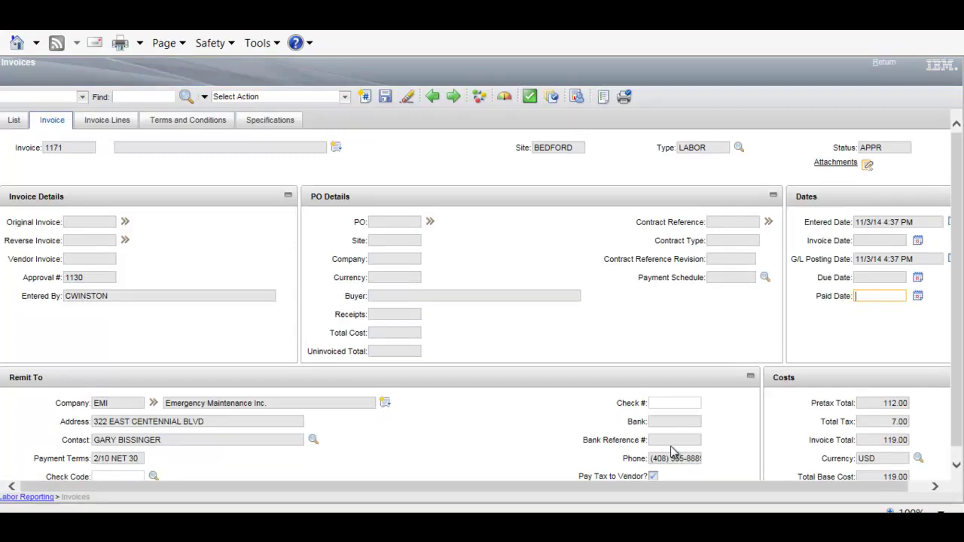
pyautogui.click(113, 119)
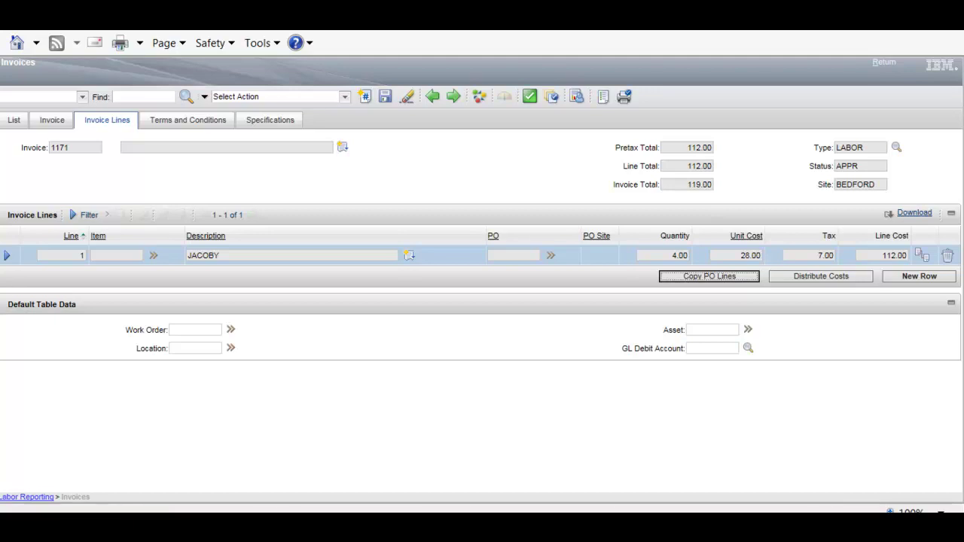
pyautogui.click(885, 66)
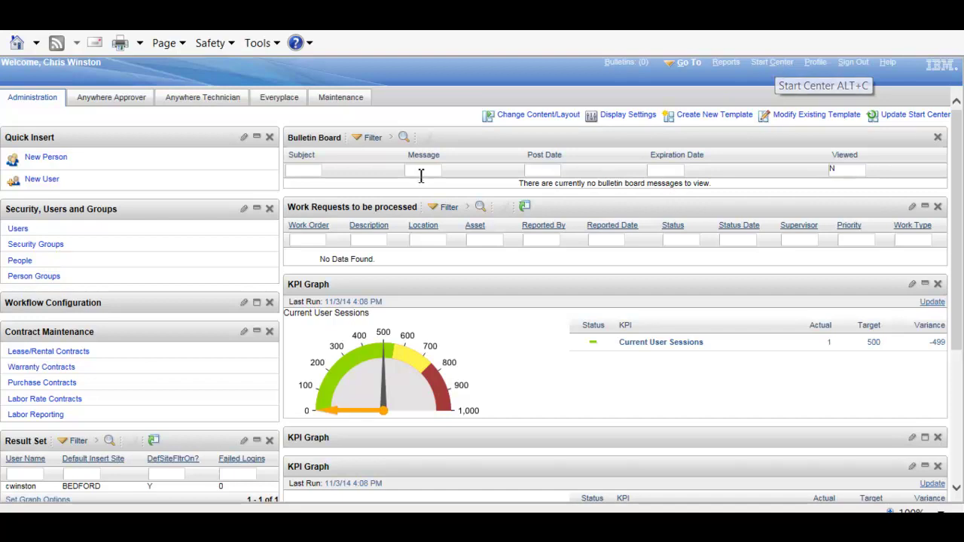
# Step: Find lease contract 1096 and note its 12-month term with 4 payments
pyautogui.click(49, 354)
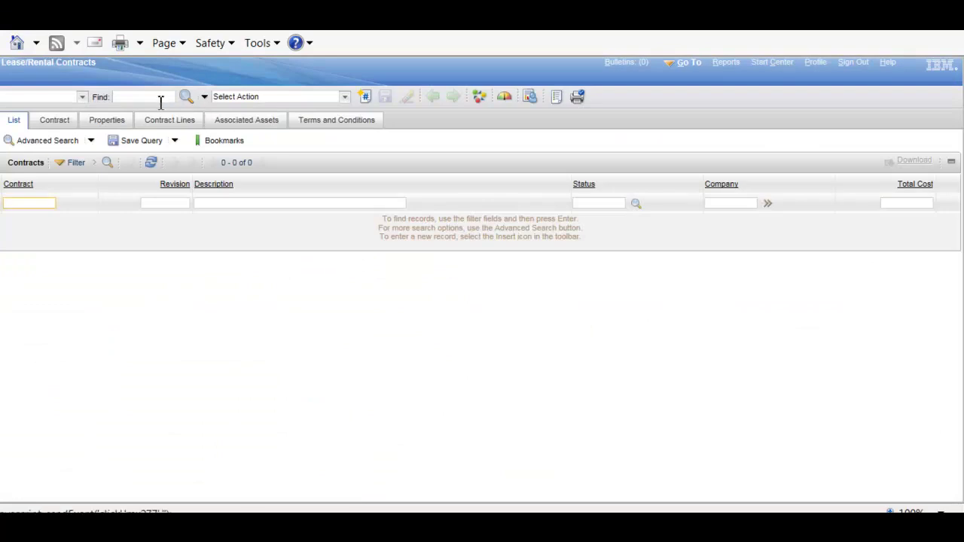
pyautogui.click(158, 99)
pyautogui.write('1096')
pyautogui.press('Return')
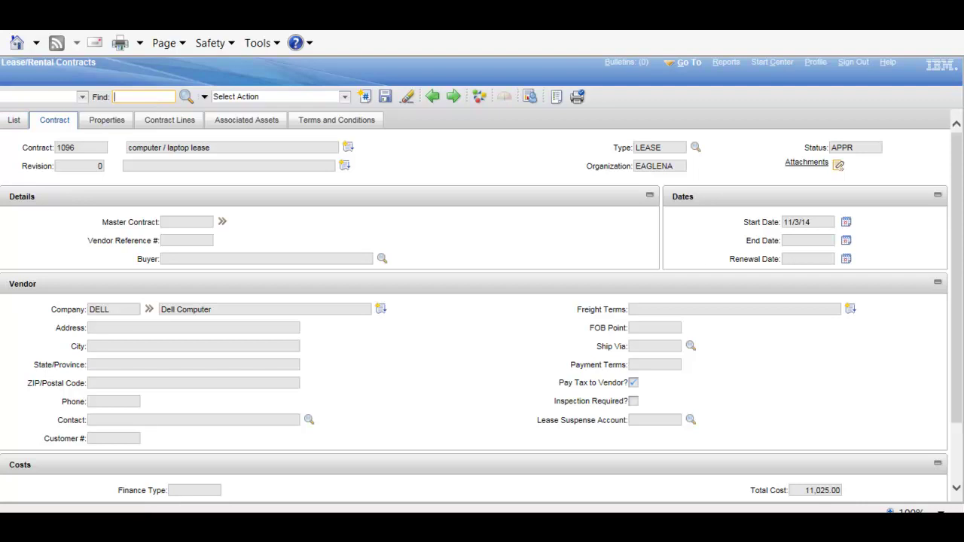
pyautogui.scroll(-2, 960, 301)
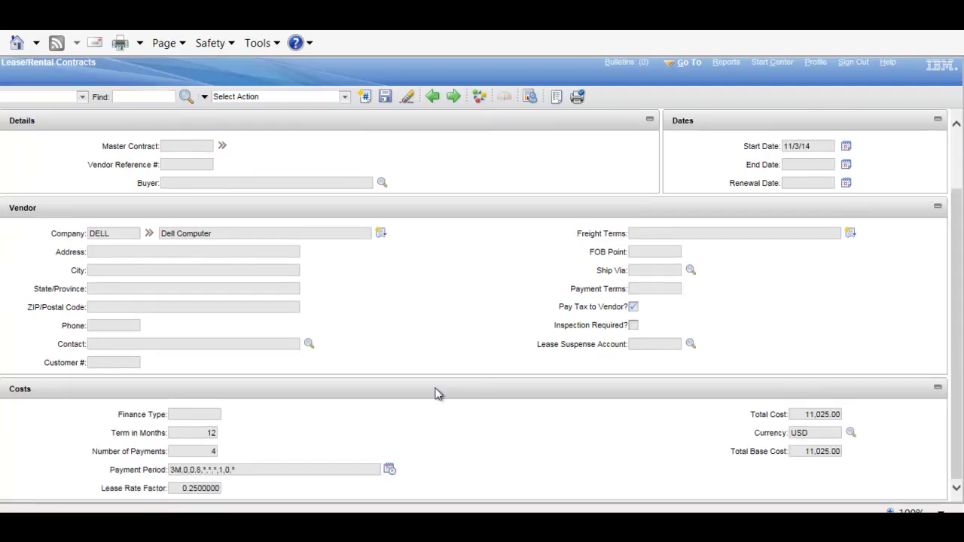
pyautogui.doubleClick(202, 435)
pyautogui.doubleClick(205, 451)
pyautogui.scroll(2, 962, 153)
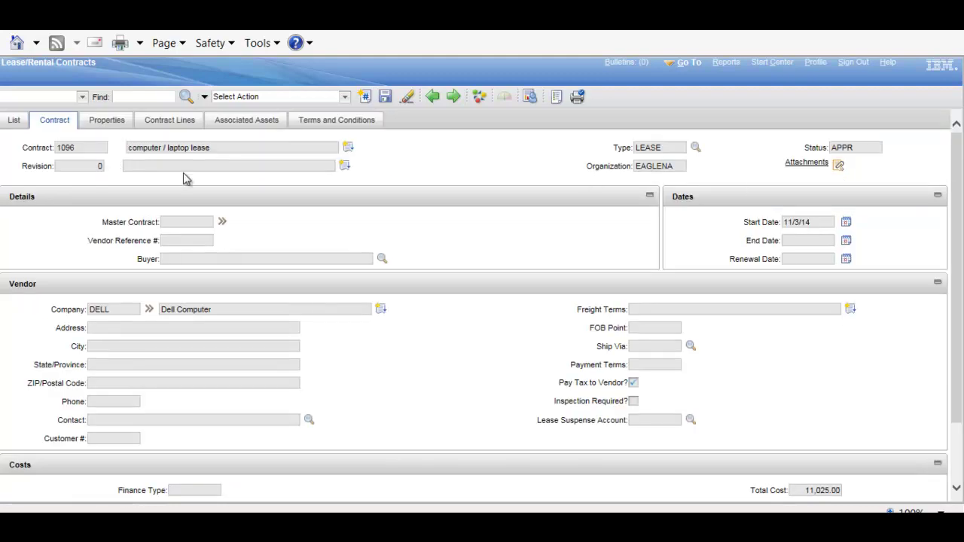
# Step: Check contract 1096's Payment Schedule property and view its D600 Standard Laptop Computer line
pyautogui.click(97, 122)
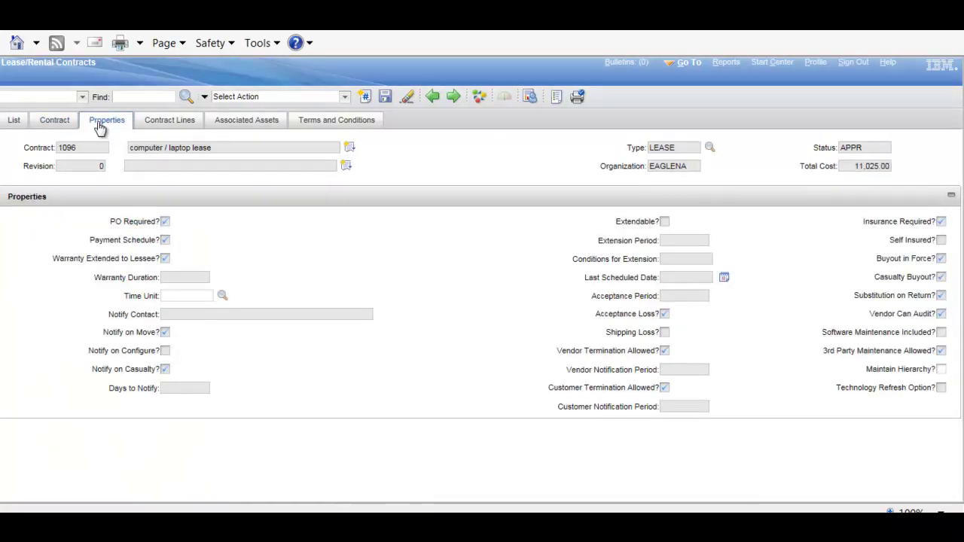
pyautogui.click(167, 241)
pyautogui.click(181, 131)
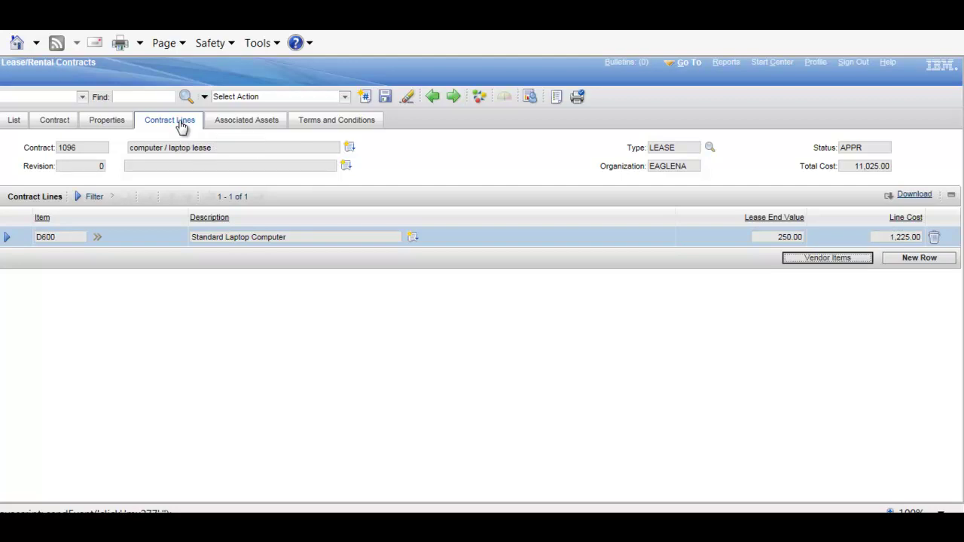
pyautogui.click(345, 96)
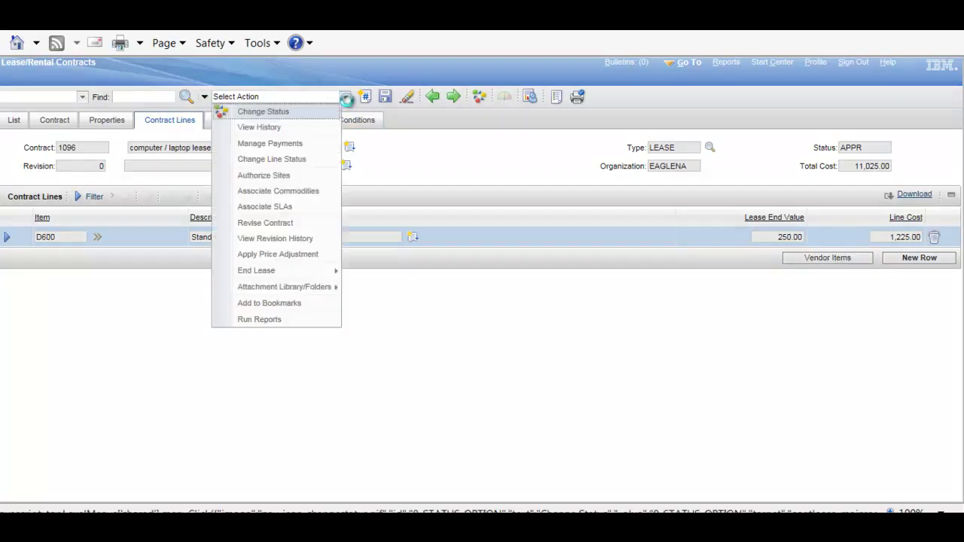
pyautogui.click(280, 144)
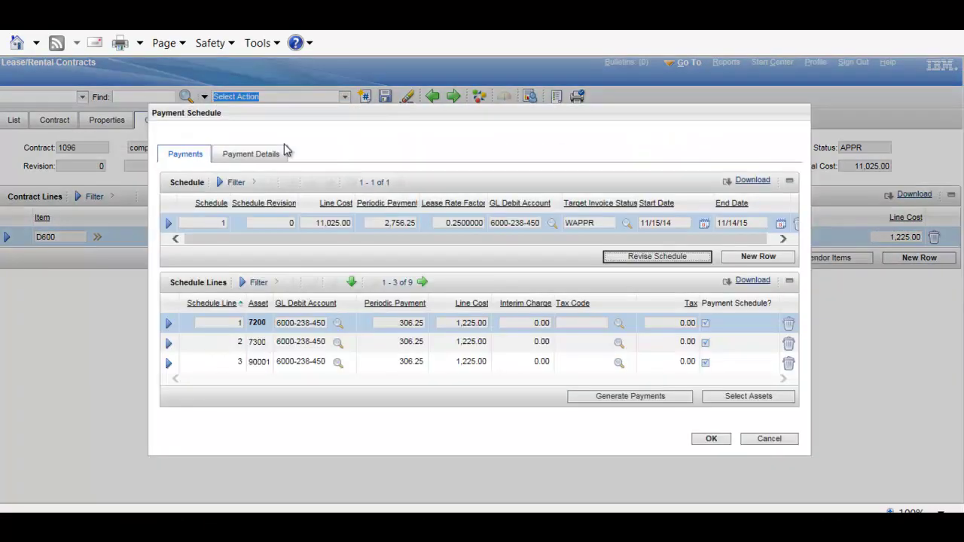
pyautogui.click(168, 224)
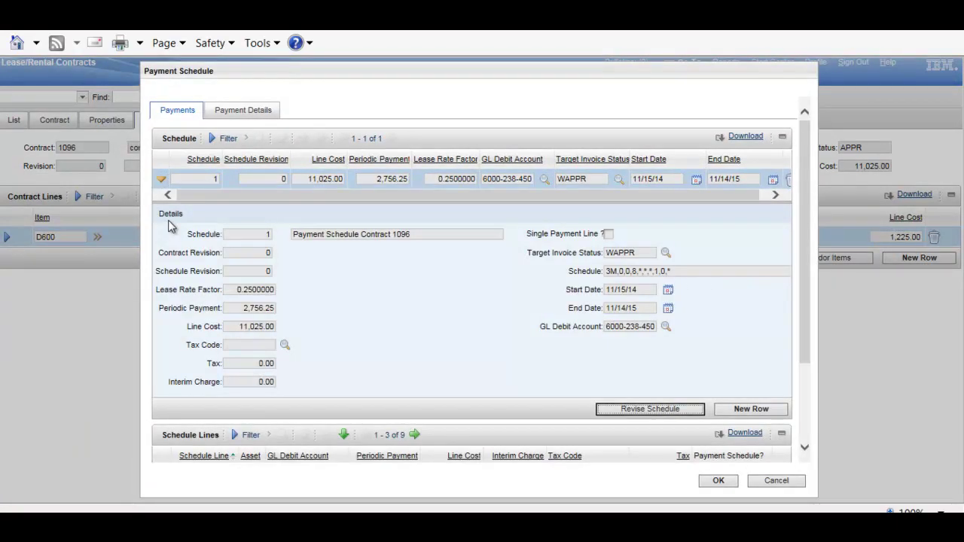
pyautogui.click(652, 273)
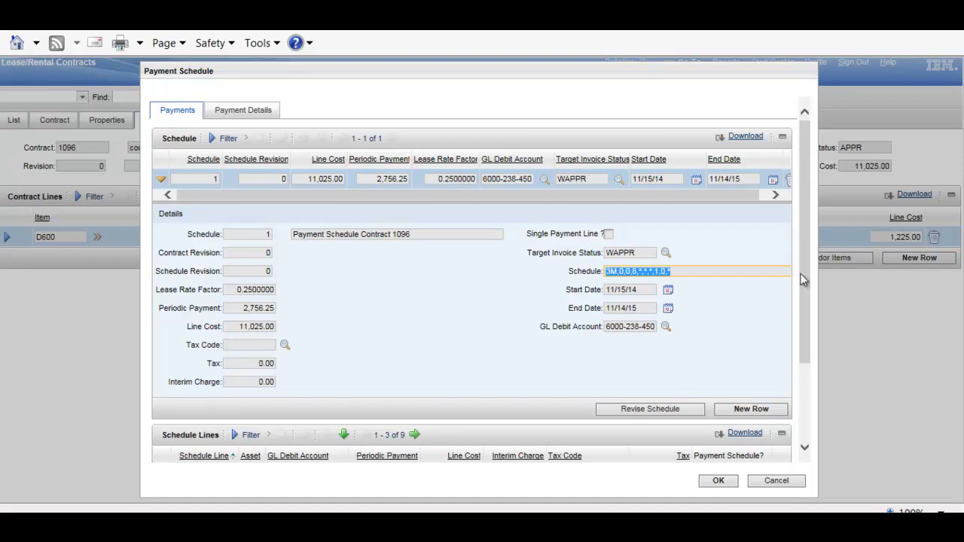
pyautogui.click(805, 406)
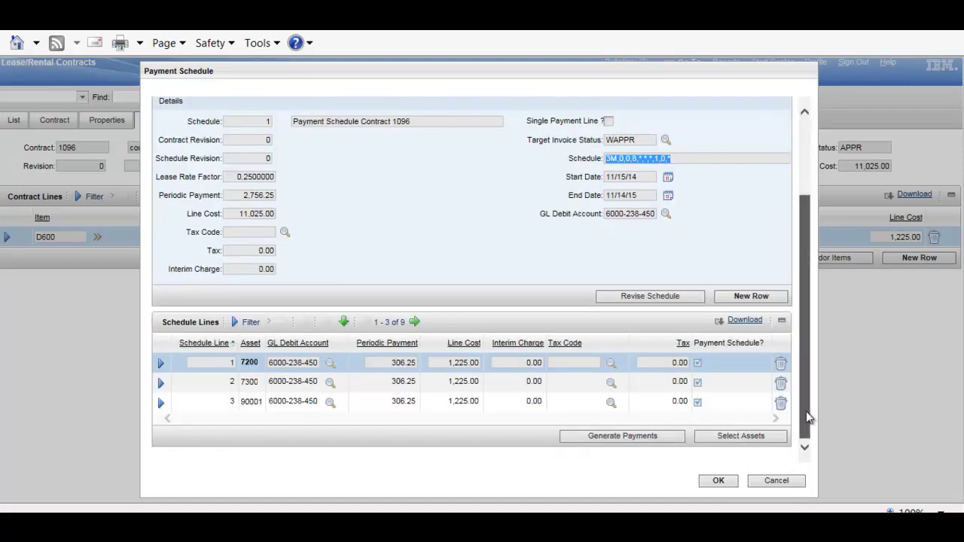
pyautogui.moveTo(806, 410)
pyautogui.mouseDown()
pyautogui.moveTo(804, 380)
pyautogui.moveTo(802, 413)
pyautogui.mouseUp()
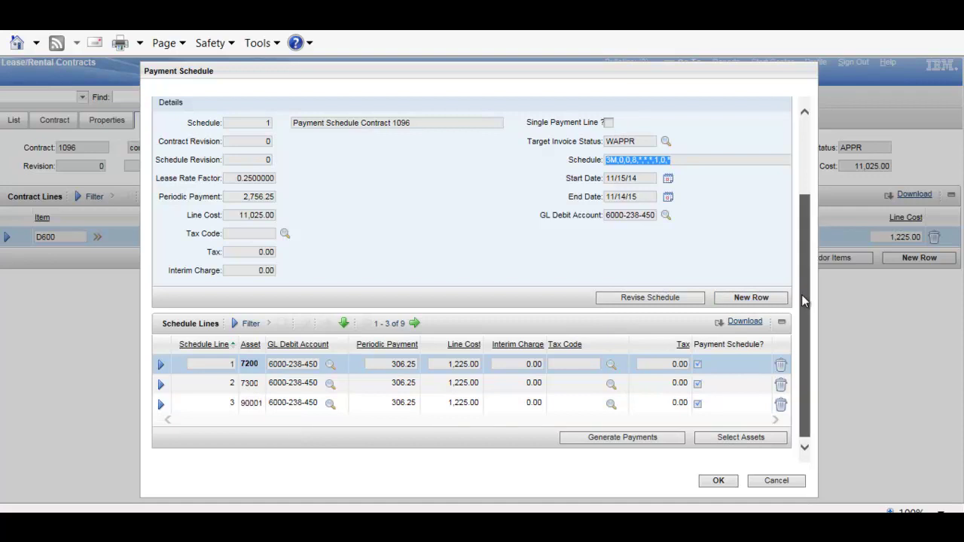
pyautogui.scroll(3, 802, 301)
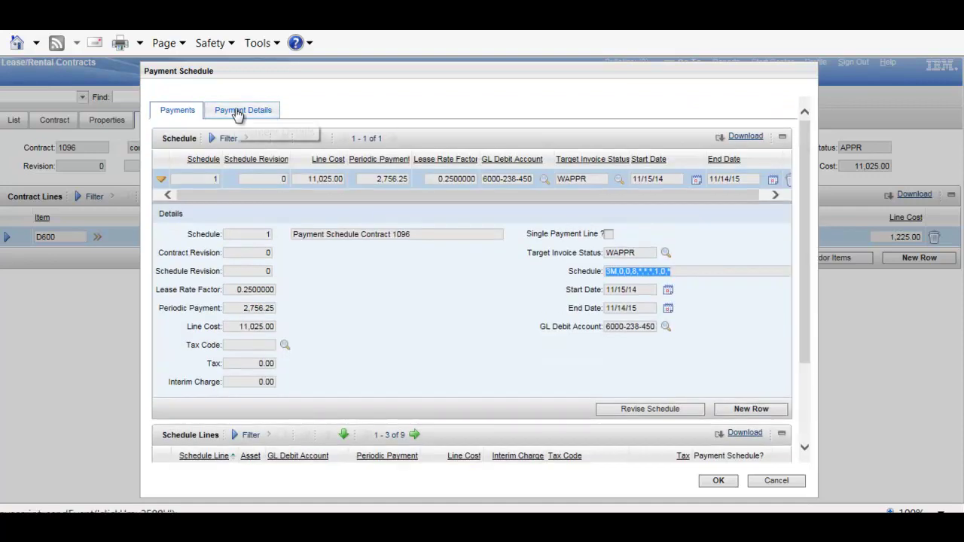
# Step: Step through contract 1096's scheduled invoices 1154–1157 and their due dates
pyautogui.click(240, 113)
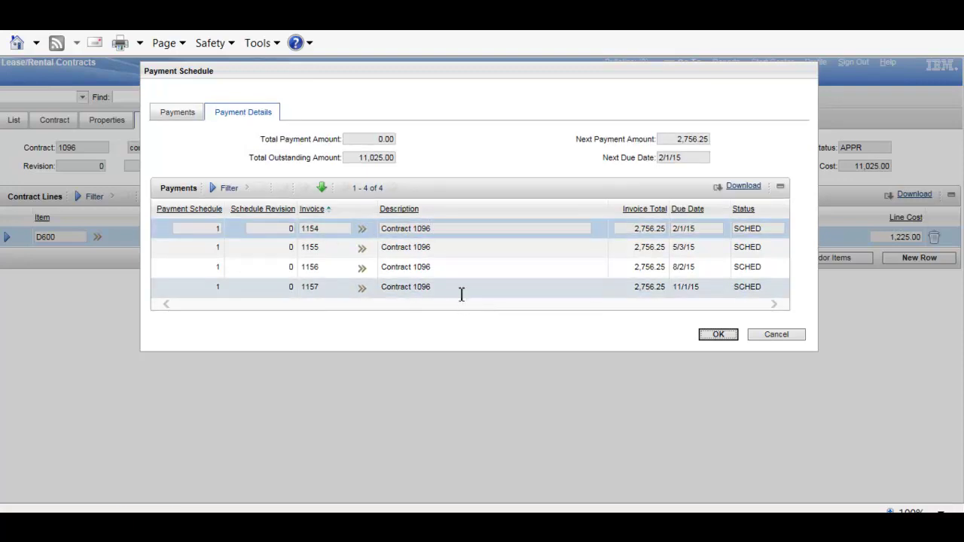
pyautogui.click(708, 251)
pyautogui.click(706, 266)
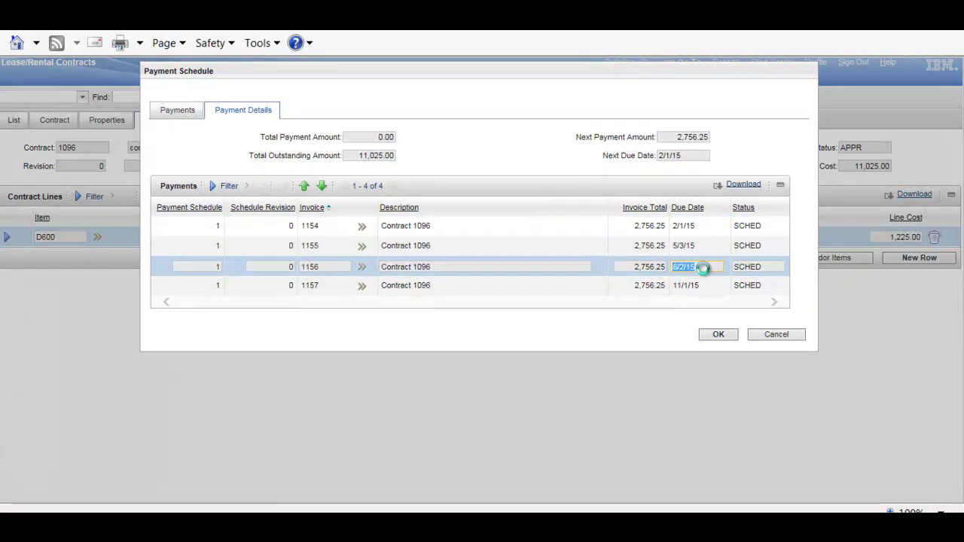
pyautogui.click(703, 287)
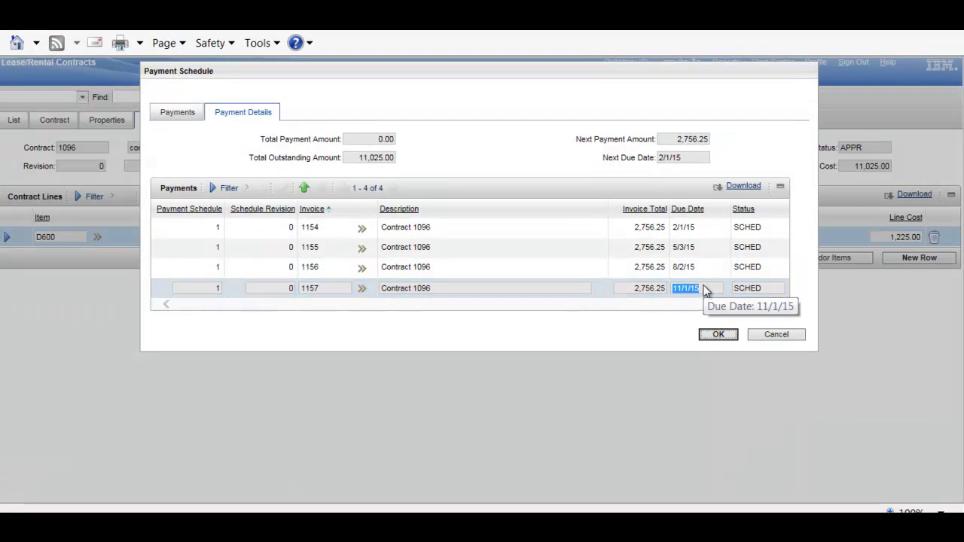
# Step: Check the schedule pattern on the Payments tab, then close the schedule without saving
pyautogui.click(192, 111)
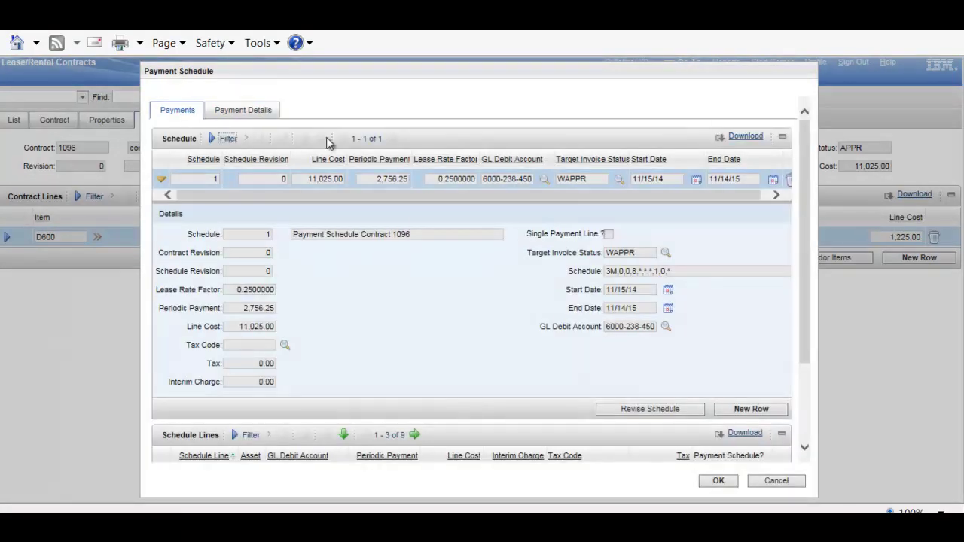
pyautogui.tripleClick(677, 273)
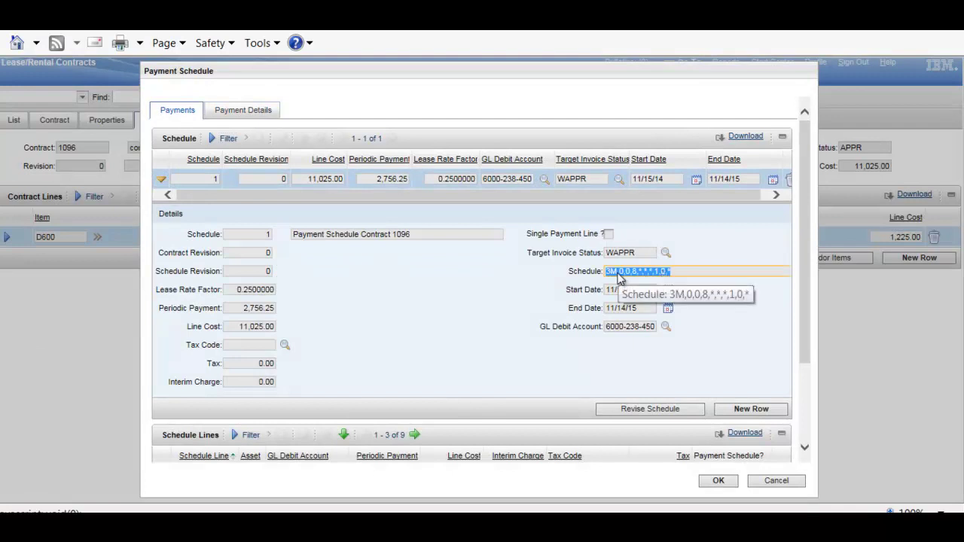
pyautogui.click(777, 480)
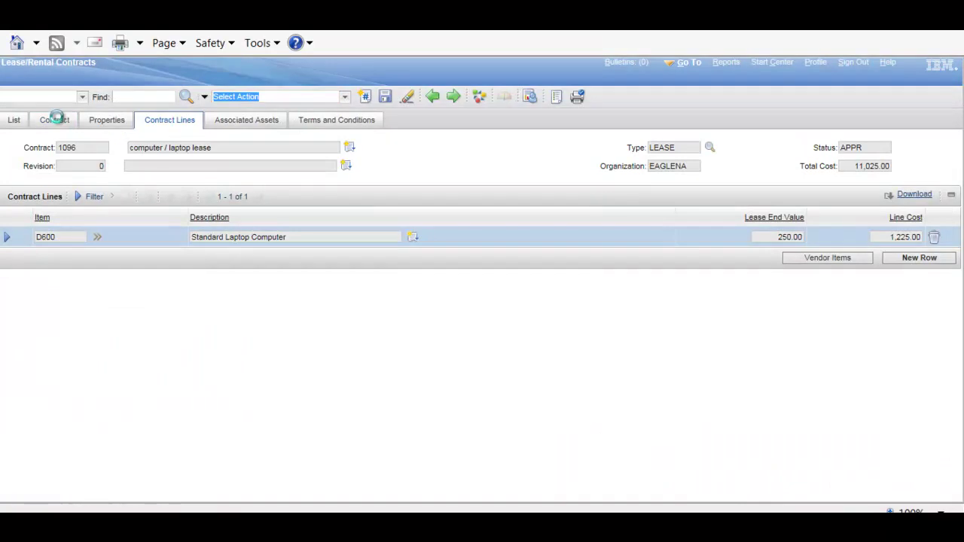
# Step: Confirm the lease's 4 payments every 3 months in Costs and the payment period schedule
pyautogui.click(56, 119)
pyautogui.scroll(-1, 958, 482)
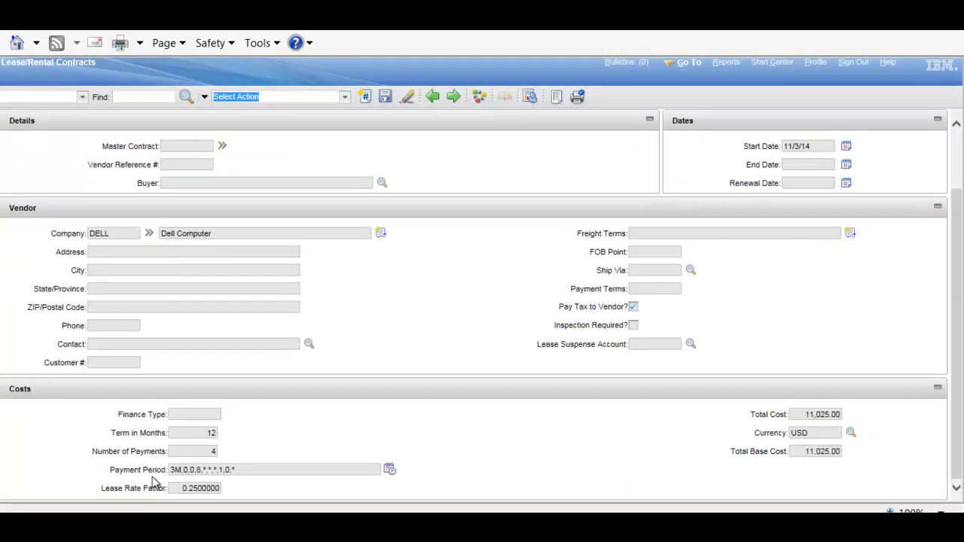
pyautogui.click(180, 452)
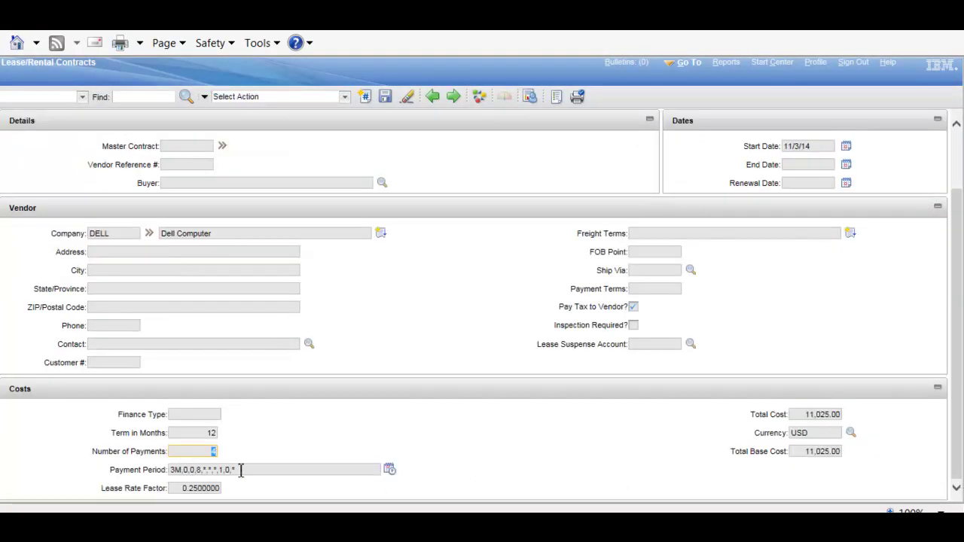
pyautogui.click(390, 470)
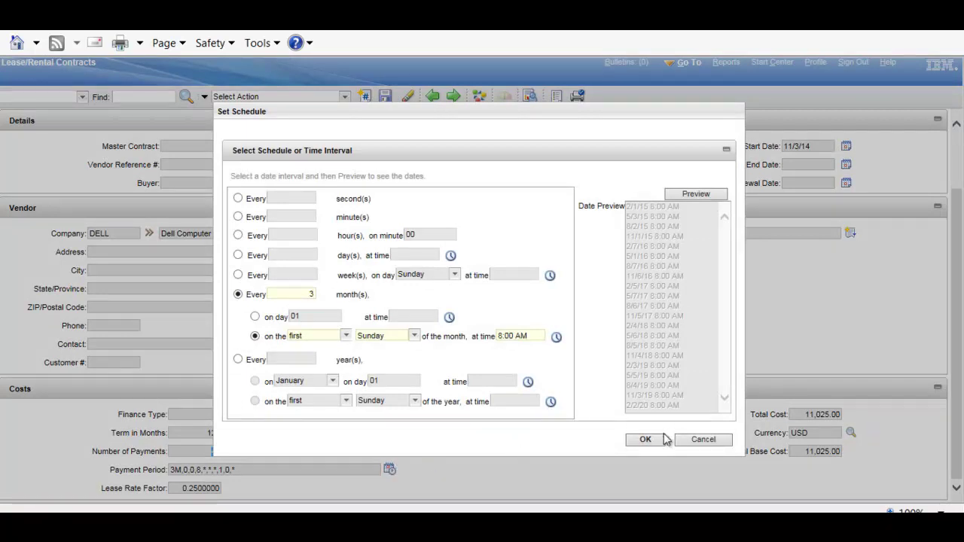
pyautogui.click(701, 440)
# Step: Open warranty contract 1095, ARA's SERVICE-type custodial contract, in Warranty Contracts
pyautogui.click(690, 64)
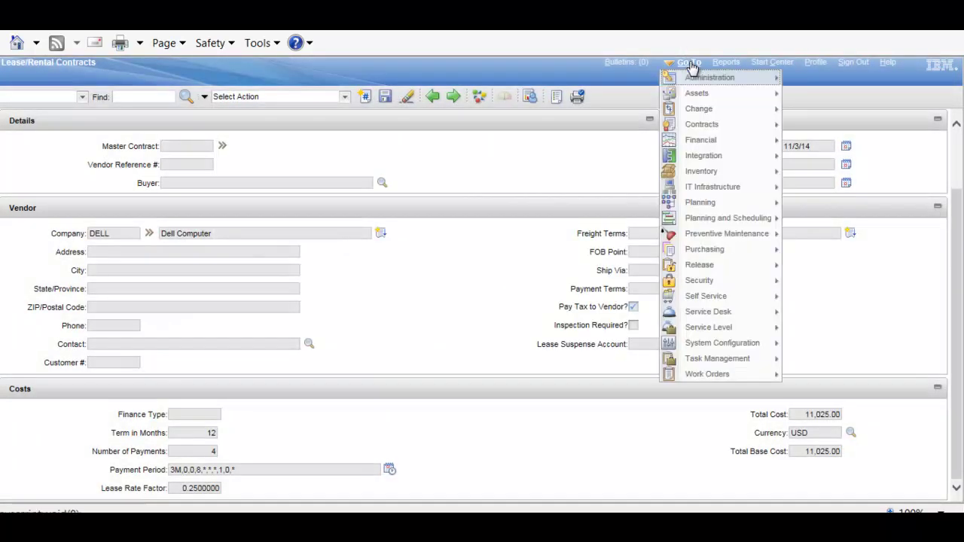
pyautogui.moveTo(727, 131)
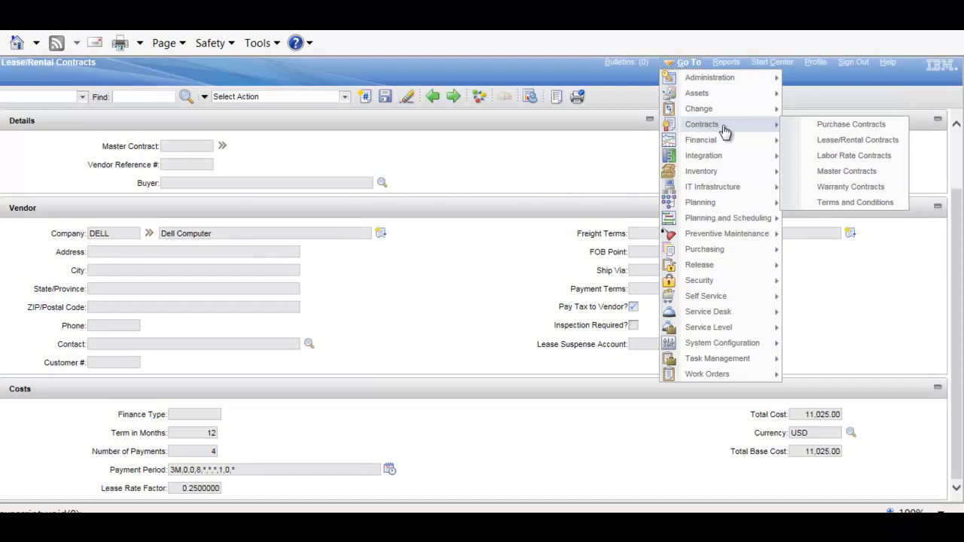
pyautogui.click(851, 187)
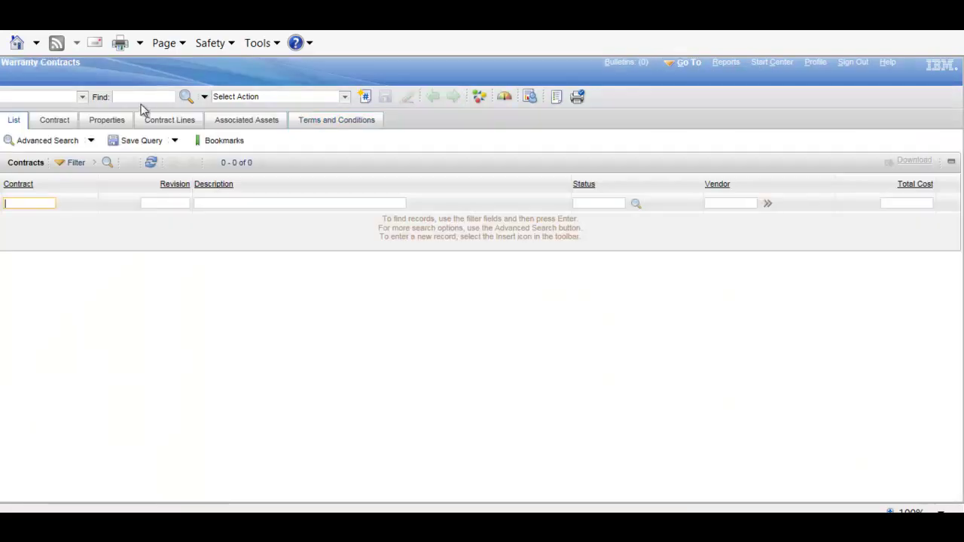
pyautogui.click(143, 96)
pyautogui.press('Return')
pyautogui.doubleClick(674, 149)
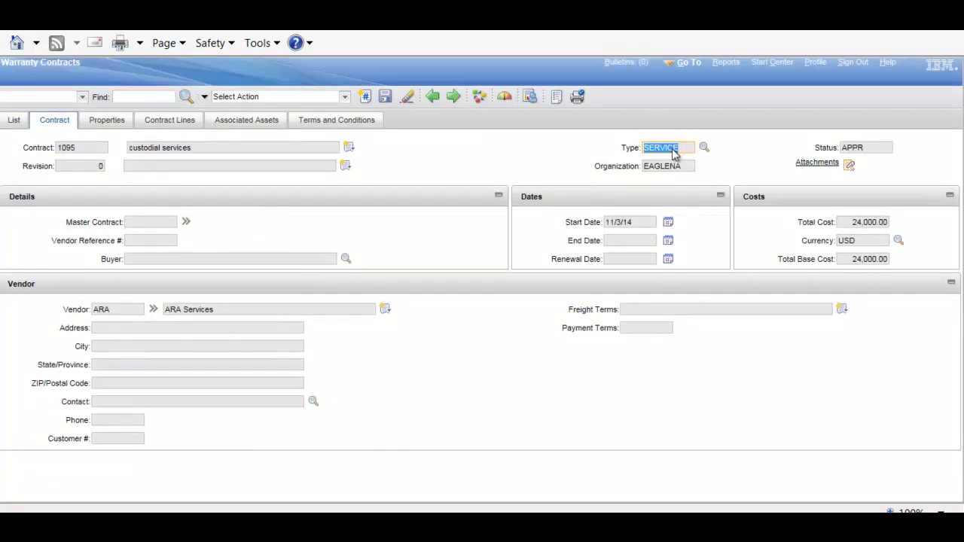
# Step: Review contract 1095's properties and its STDSERVICE janitorial line, then bring up Select Action
pyautogui.click(106, 120)
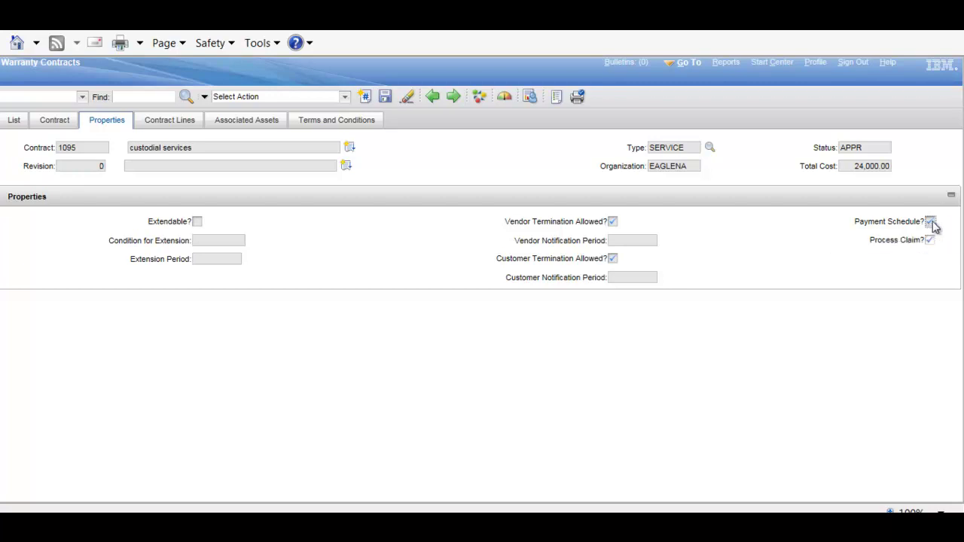
pyautogui.click(172, 122)
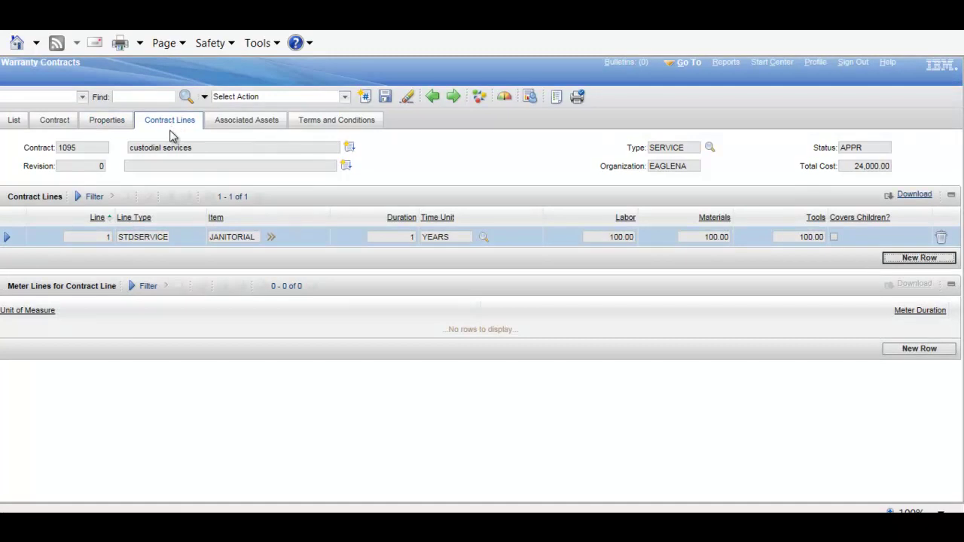
pyautogui.click(343, 96)
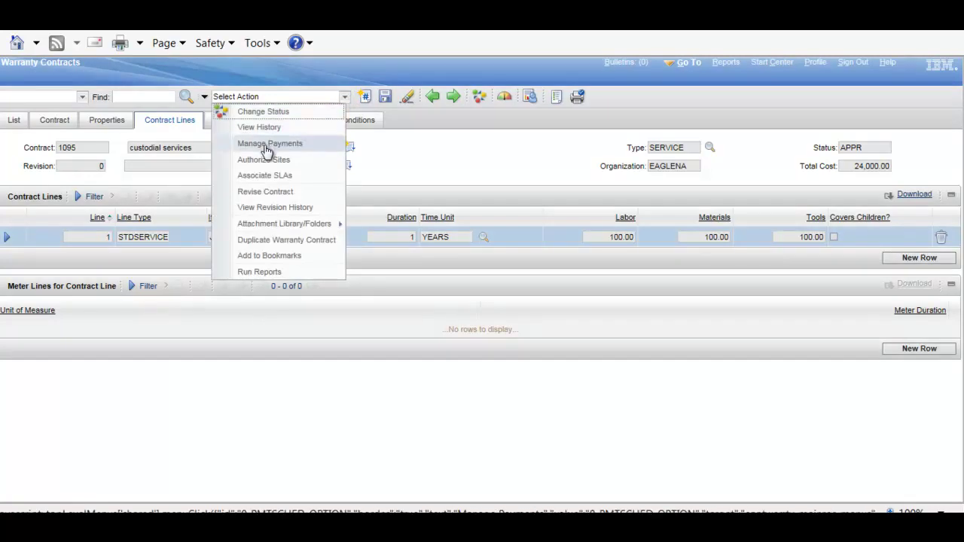
# Step: In Manage Payments, check the monthly schedule, step through invoices 1158–1162, then cancel
pyautogui.click(267, 150)
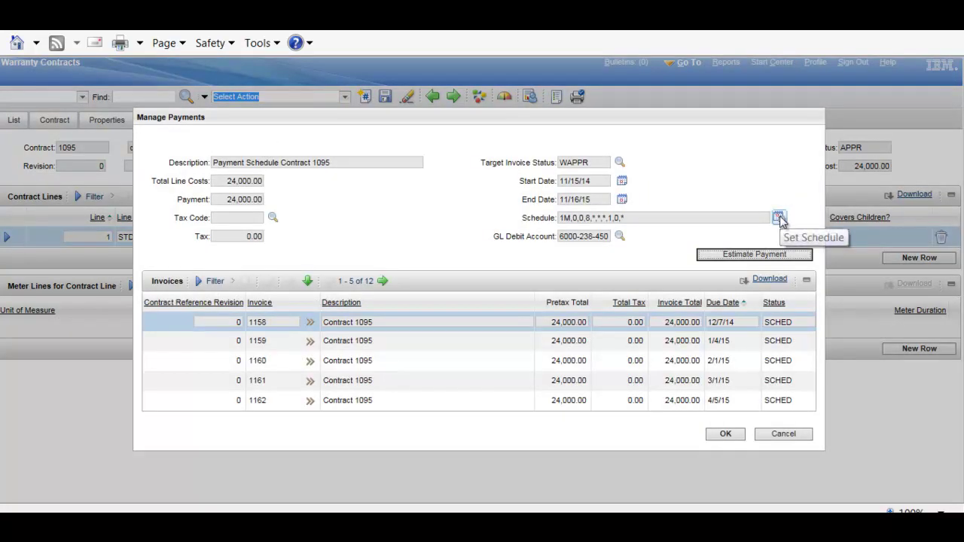
pyautogui.click(779, 218)
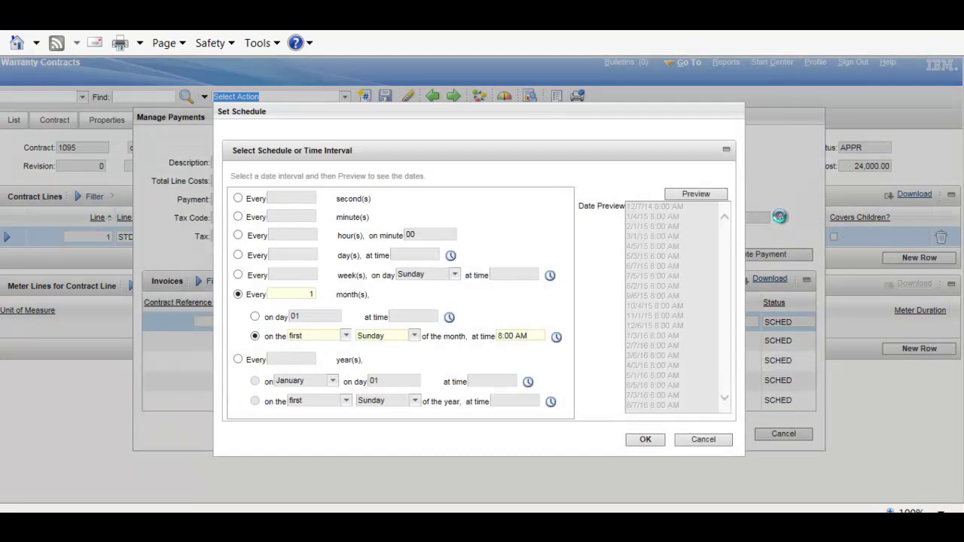
pyautogui.click(702, 441)
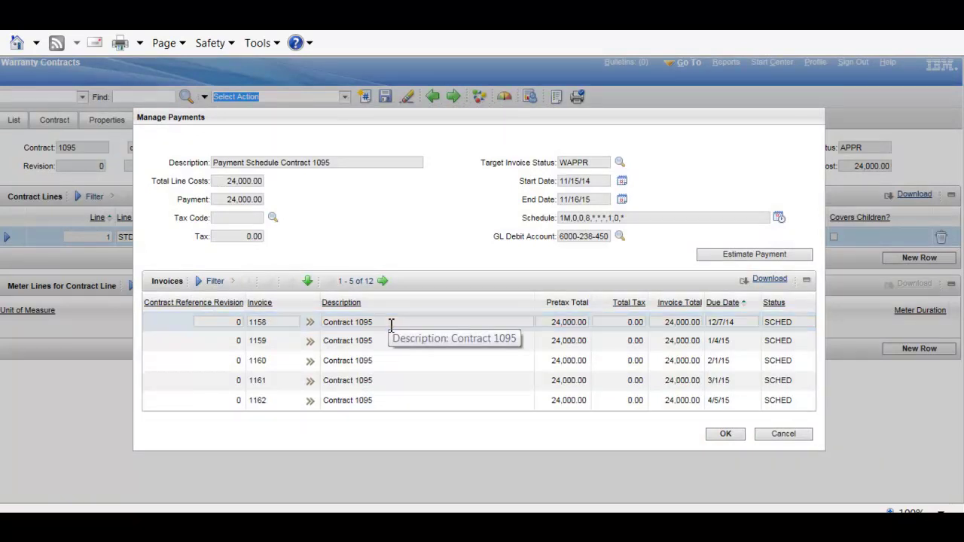
pyautogui.click(353, 321)
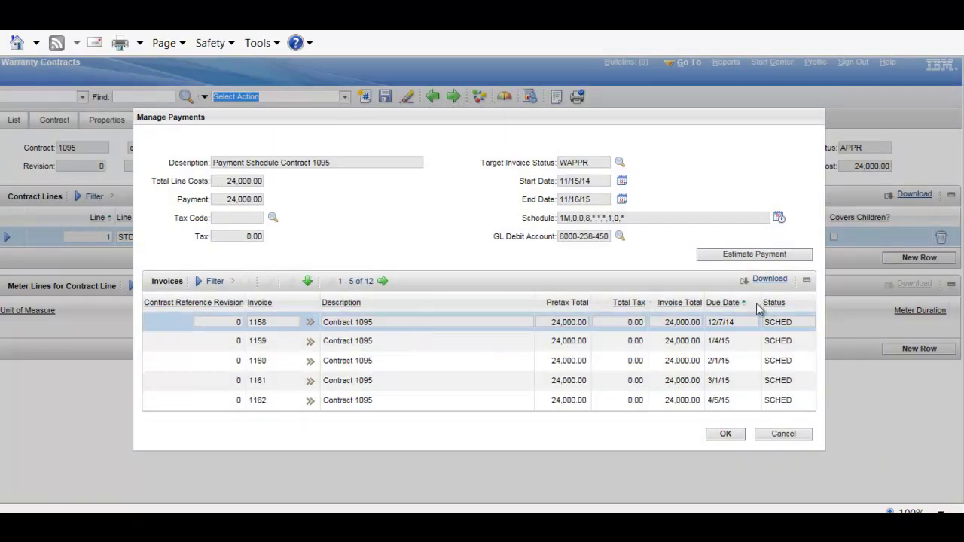
pyautogui.click(746, 322)
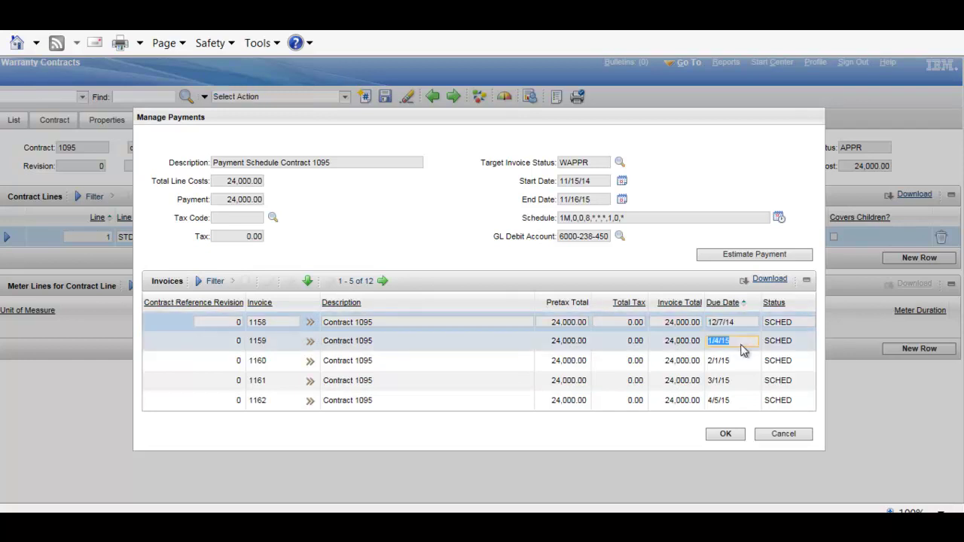
pyautogui.click(741, 343)
pyautogui.click(737, 361)
pyautogui.click(731, 381)
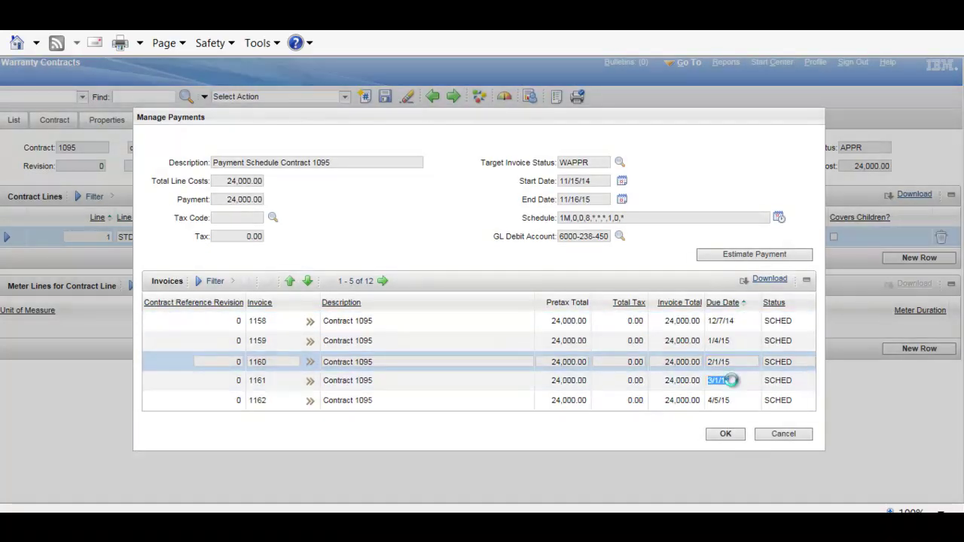
pyautogui.click(727, 402)
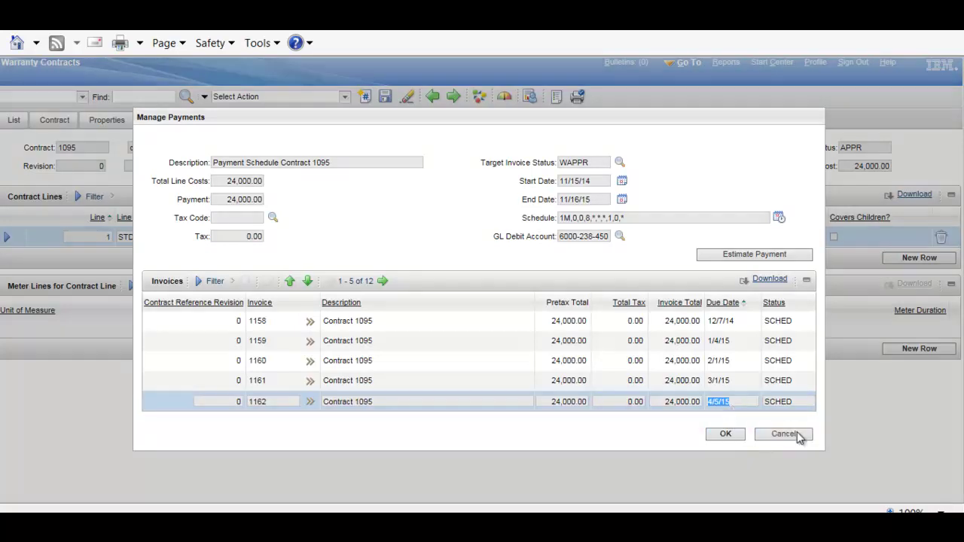
pyautogui.click(796, 432)
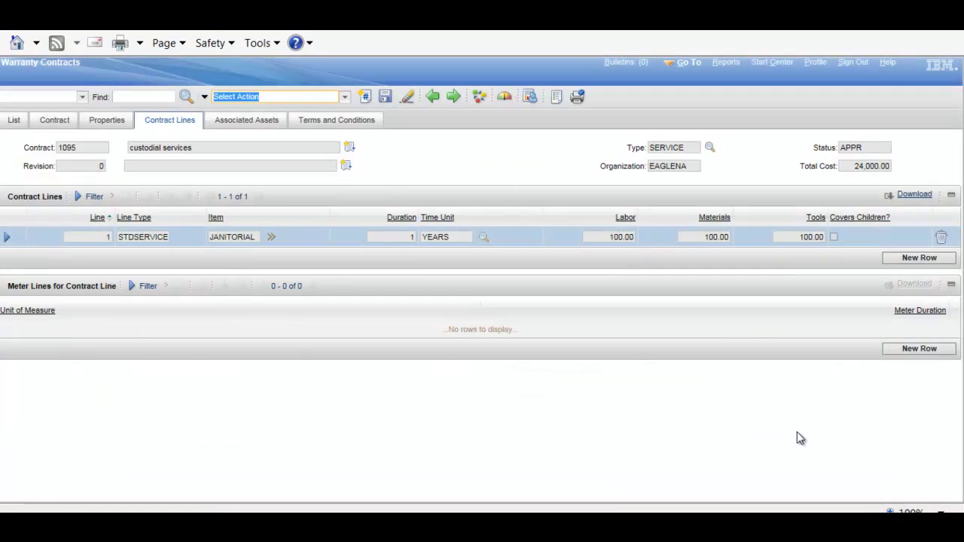
# Step: Switch to Purchase Contracts and look up contract 1089, ARCTIC's Snow Removal Contract
pyautogui.click(690, 73)
pyautogui.moveTo(721, 132)
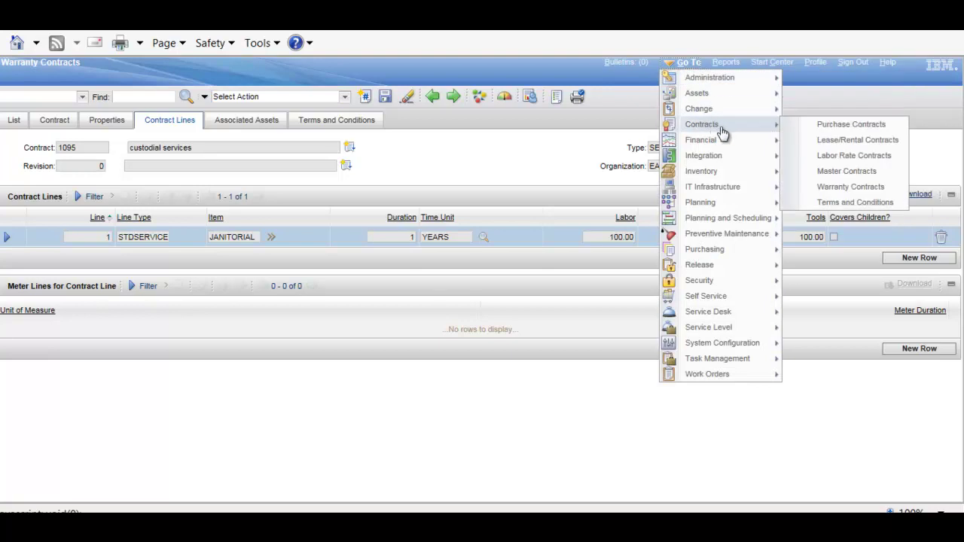
pyautogui.click(861, 127)
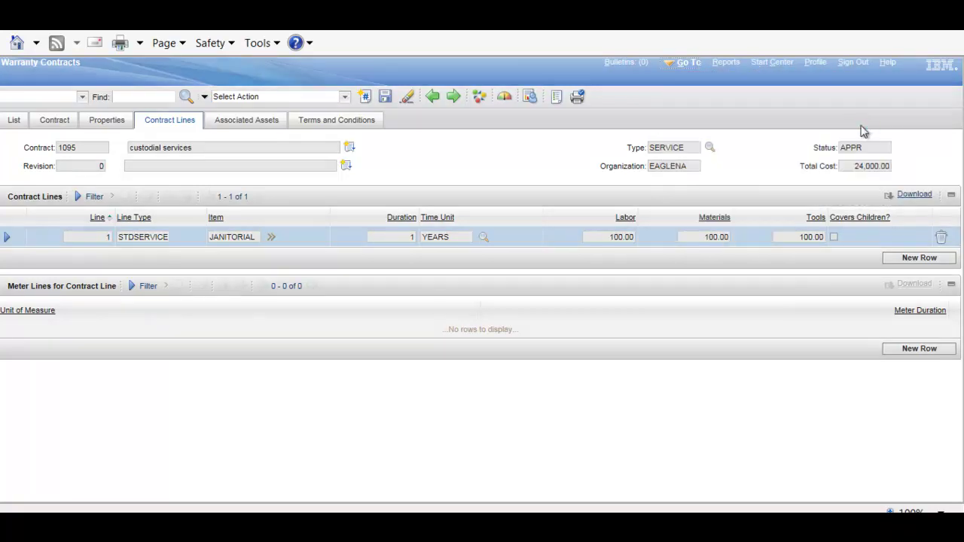
pyautogui.click(166, 98)
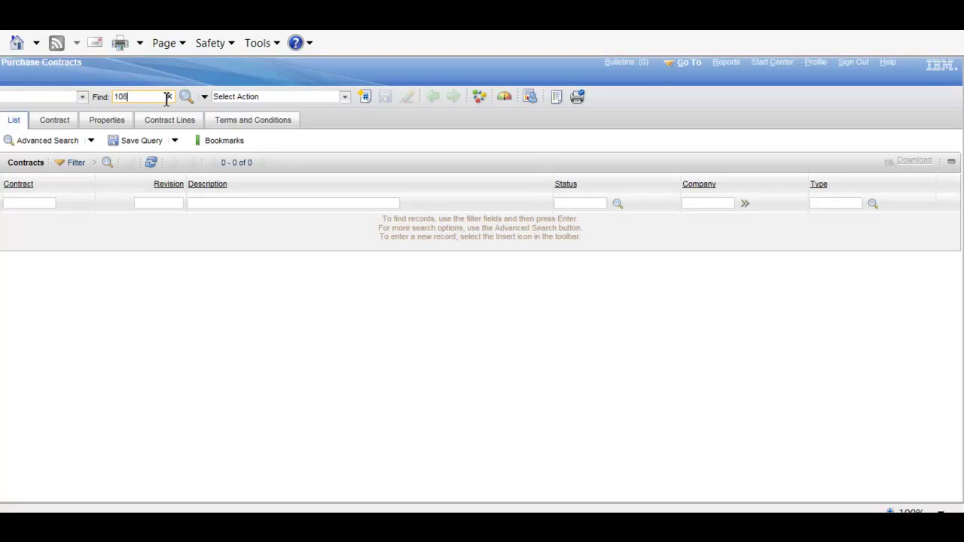
pyautogui.press('Return')
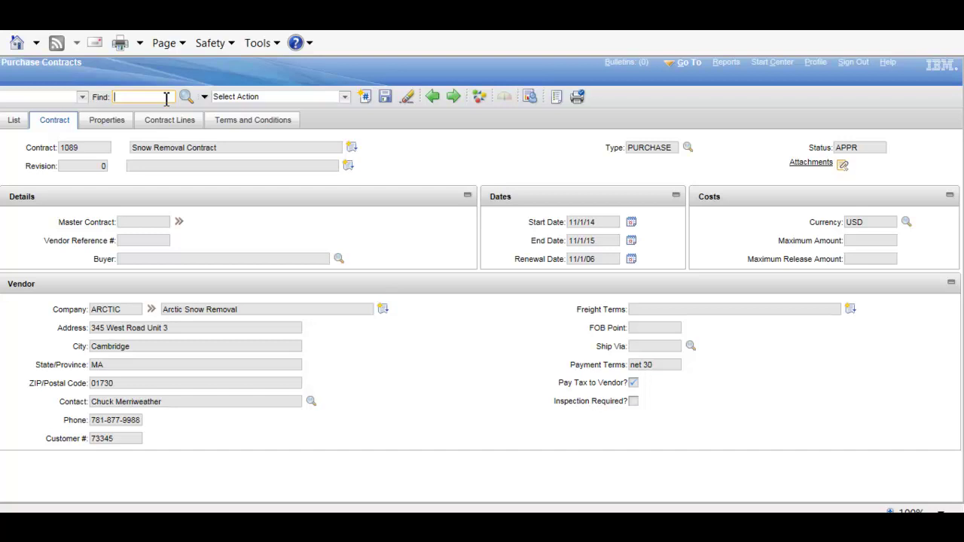
# Step: Check contract 1089's Payment Schedule property, then view its single SNOW line at 325.00
pyautogui.click(108, 122)
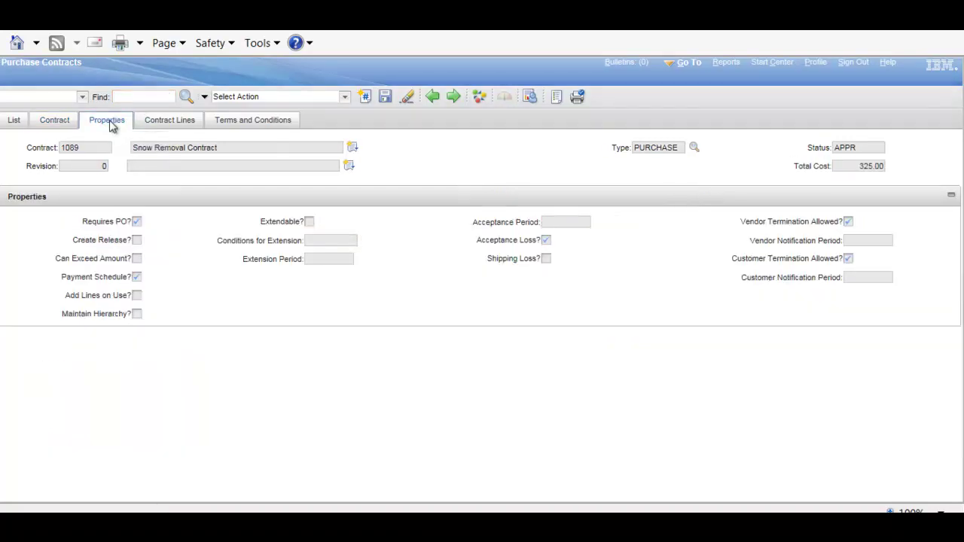
pyautogui.click(137, 277)
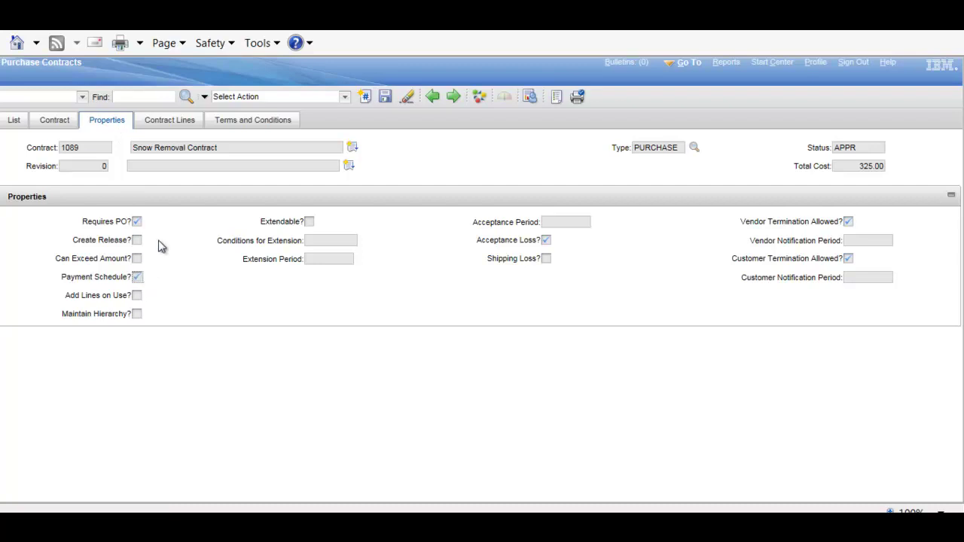
pyautogui.click(179, 123)
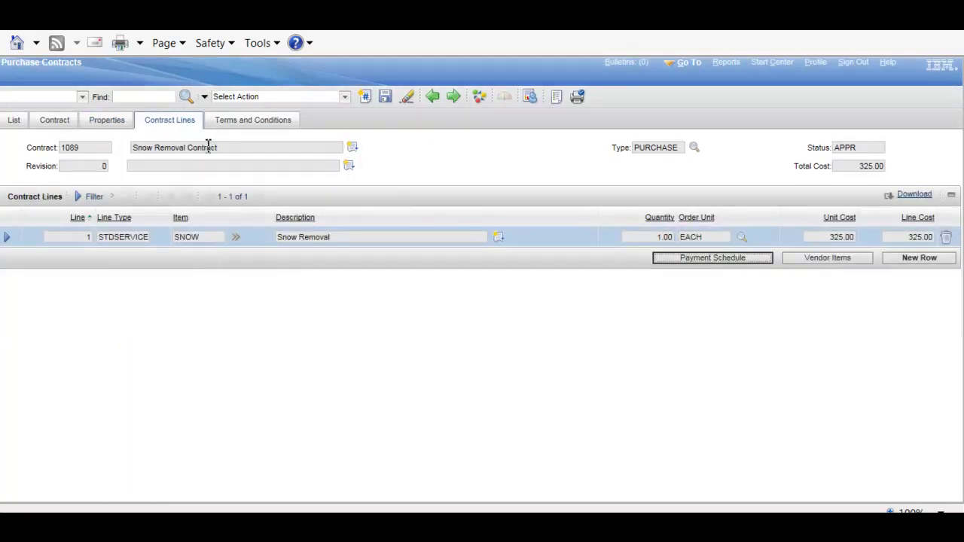
# Step: Open the SNOW line's payment schedule and review the Action value on each of its five lines
pyautogui.click(712, 259)
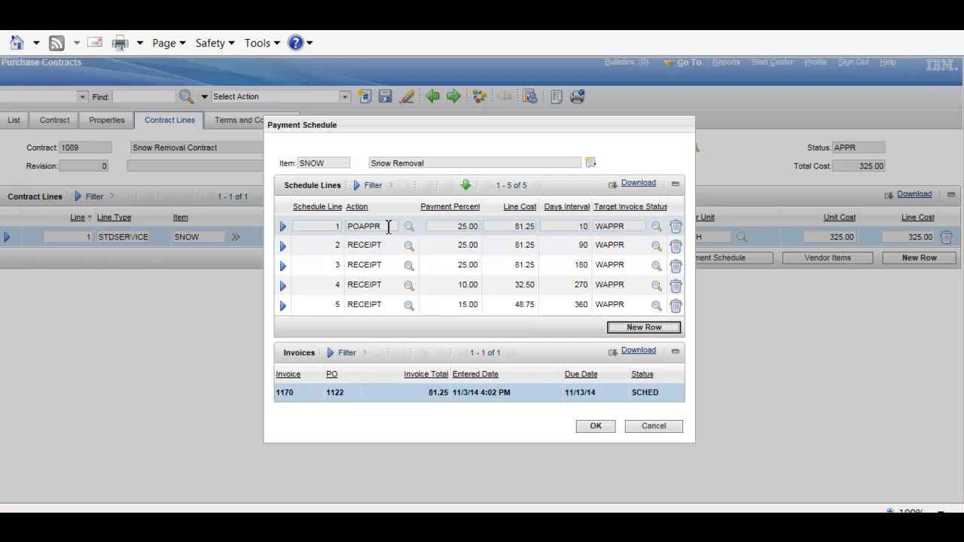
pyautogui.doubleClick(389, 227)
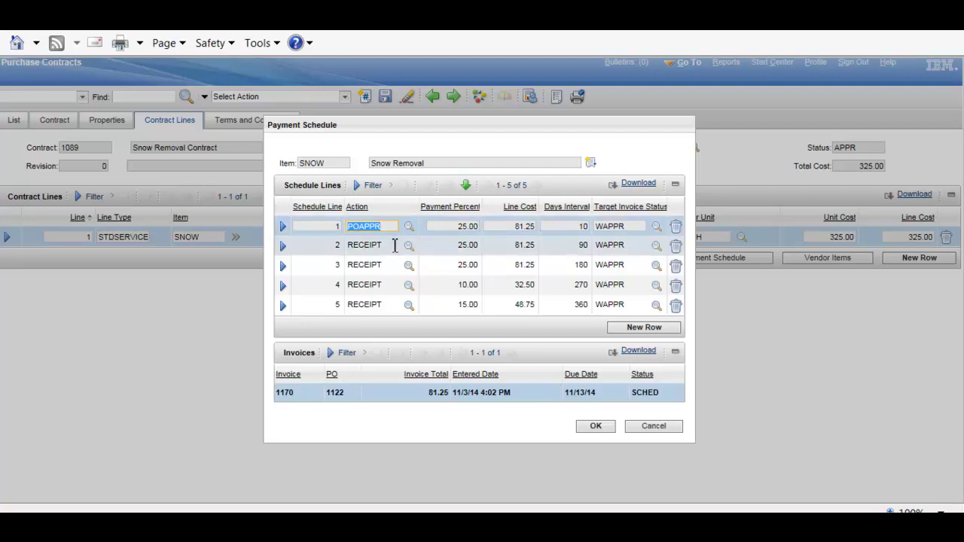
pyautogui.doubleClick(389, 246)
pyautogui.doubleClick(391, 265)
pyautogui.doubleClick(384, 284)
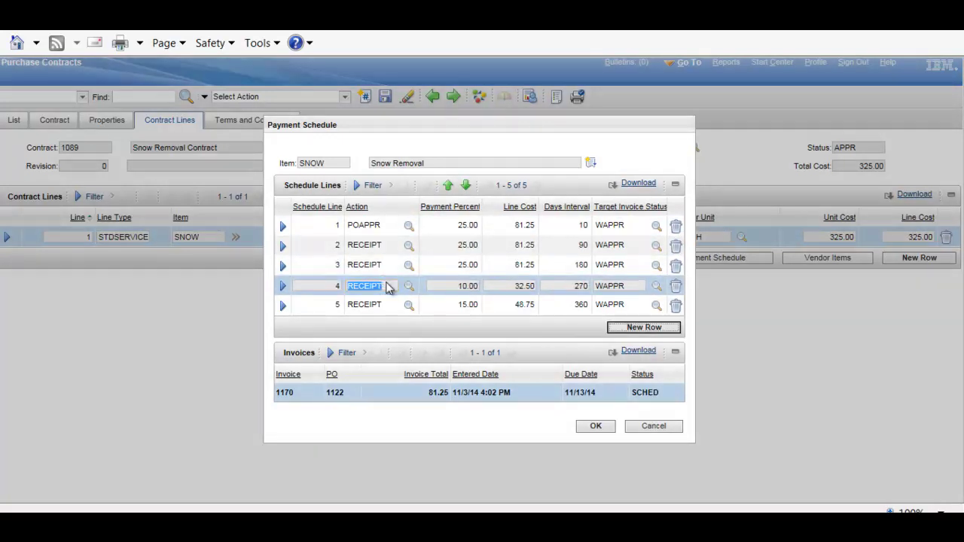
pyautogui.click(387, 305)
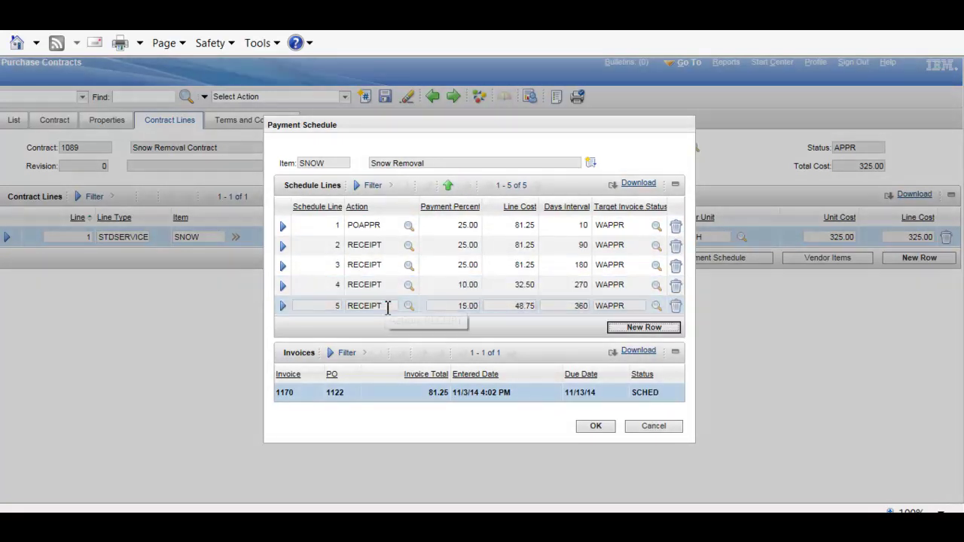
pyautogui.doubleClick(387, 306)
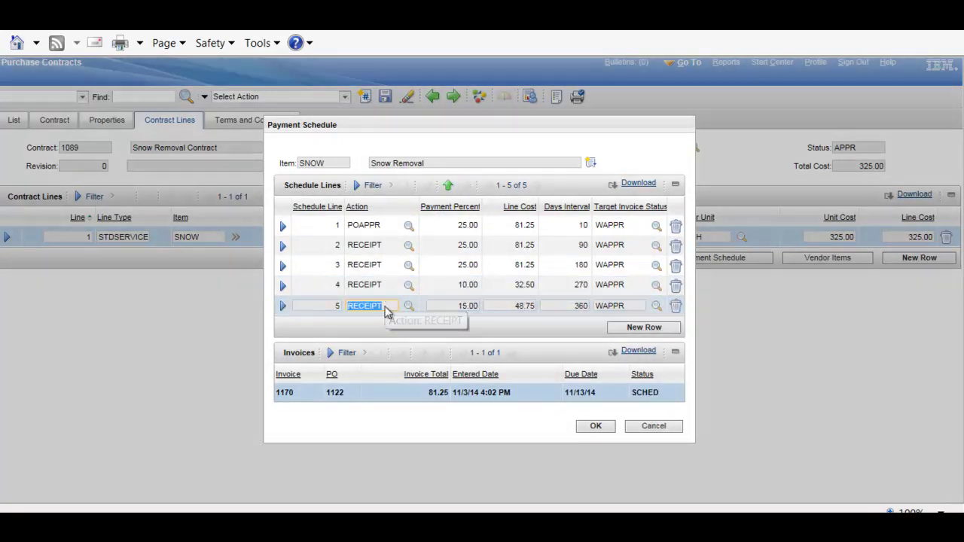
# Step: Browse line 1's possible Action values without changing them, and expand line 1's details
pyautogui.click(408, 227)
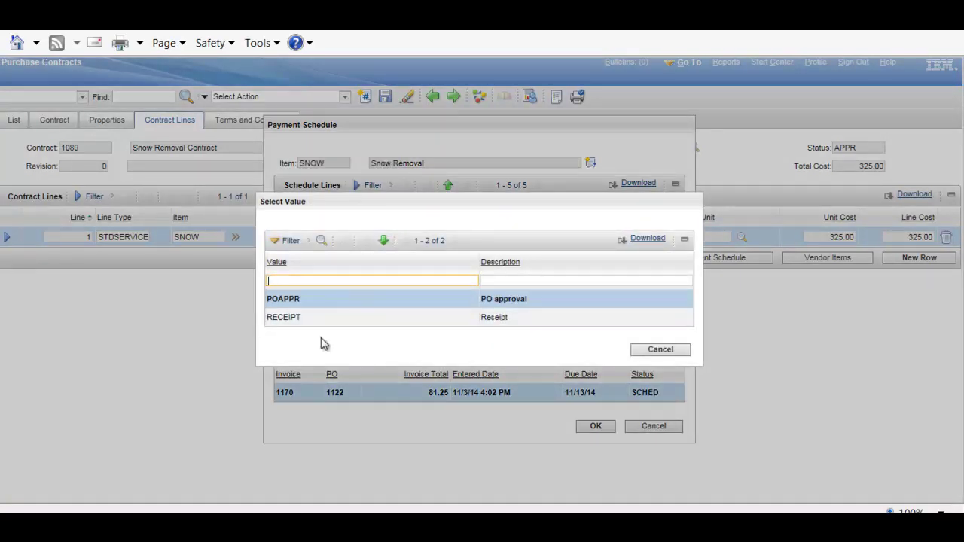
pyautogui.click(659, 350)
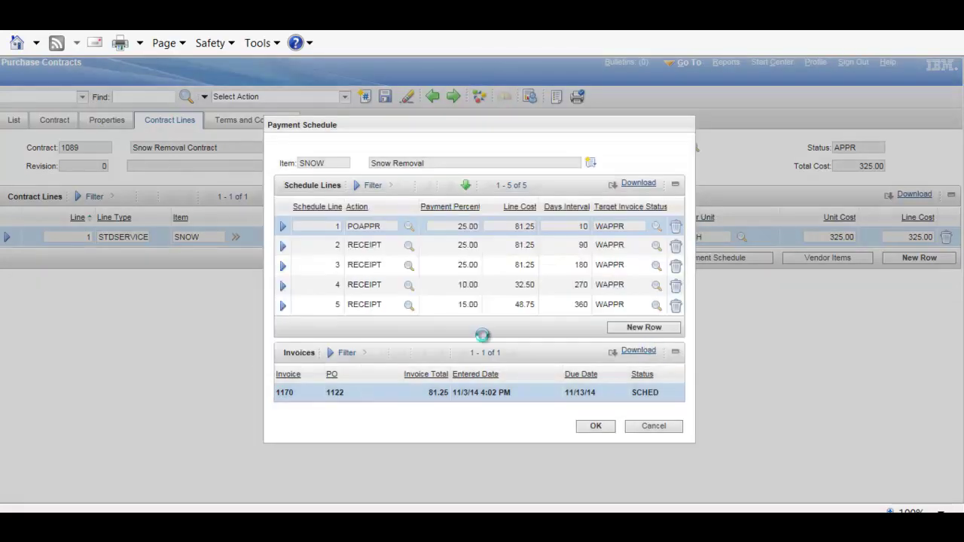
pyautogui.click(283, 227)
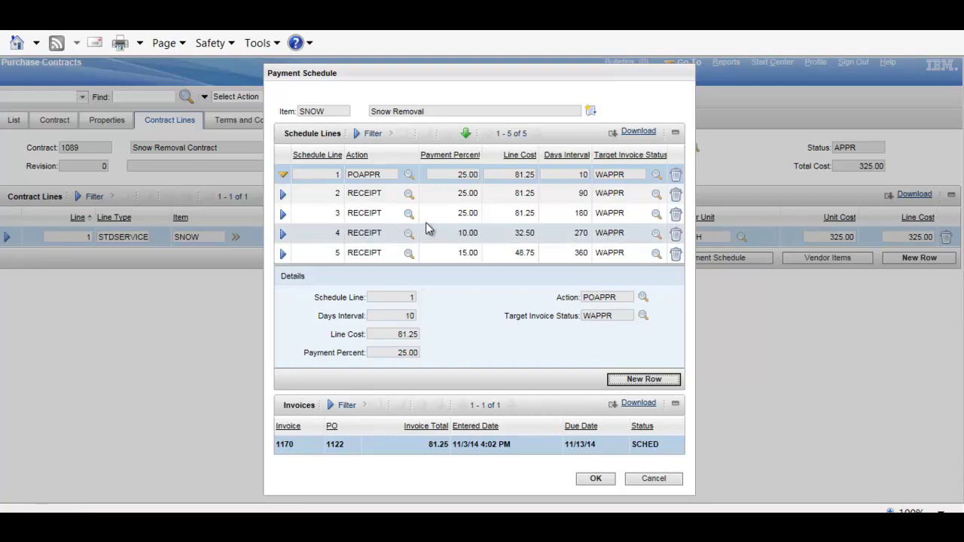
# Step: Review the five lines' payment percentages, such as 25.00, 10.00 and 15.00
pyautogui.click(465, 175)
pyautogui.click(467, 194)
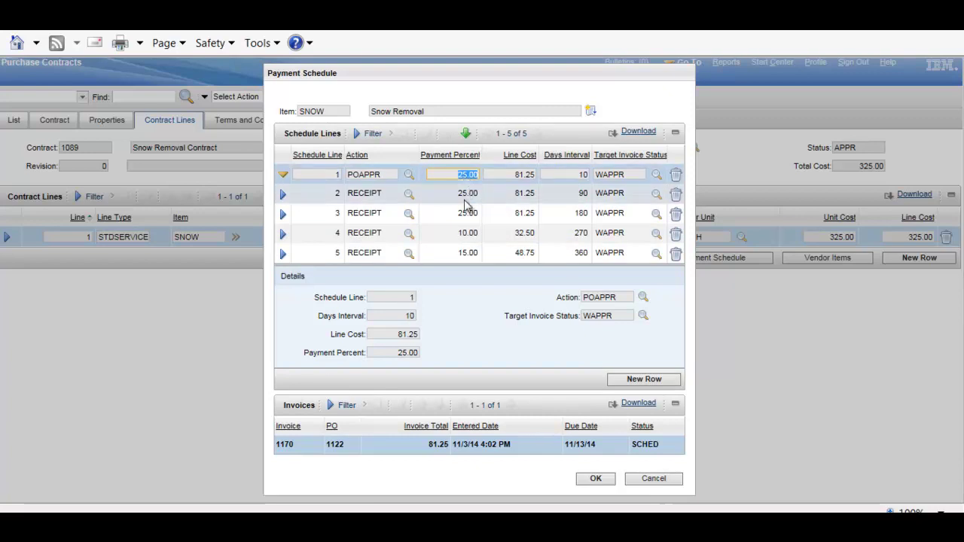
pyautogui.click(467, 214)
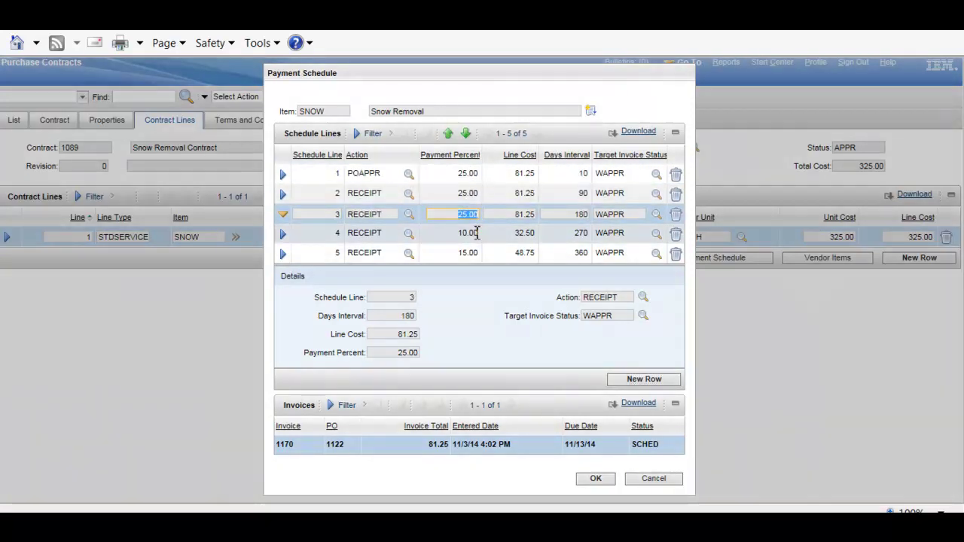
pyautogui.click(469, 234)
pyautogui.click(466, 254)
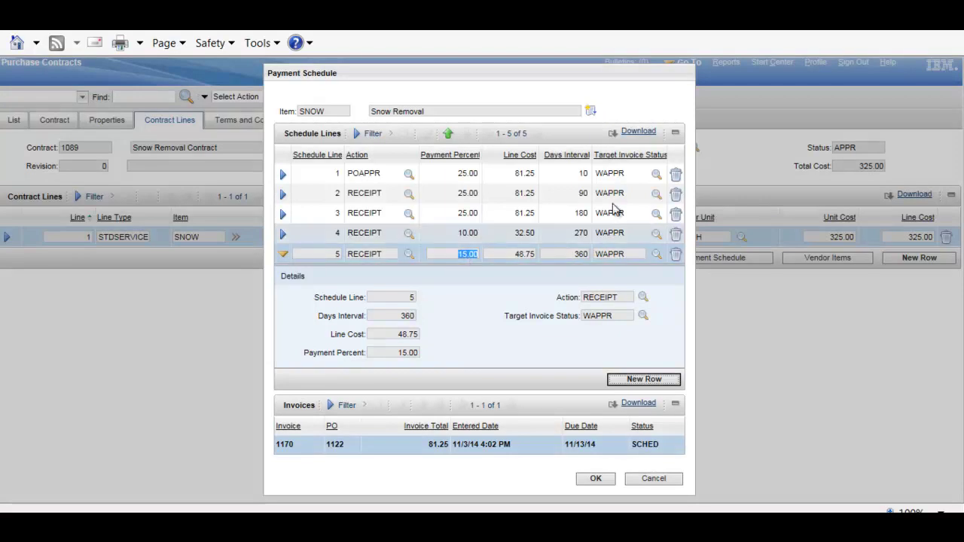
# Step: Review the five lines' days intervals: 10, 90, 180, 270 and 360
pyautogui.click(572, 174)
pyautogui.click(577, 194)
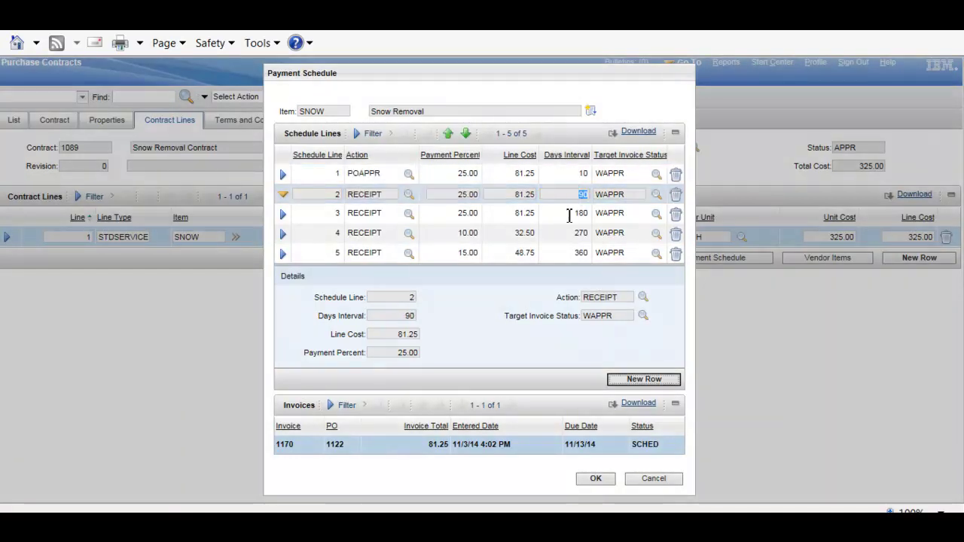
pyautogui.click(575, 214)
pyautogui.click(575, 234)
pyautogui.click(577, 254)
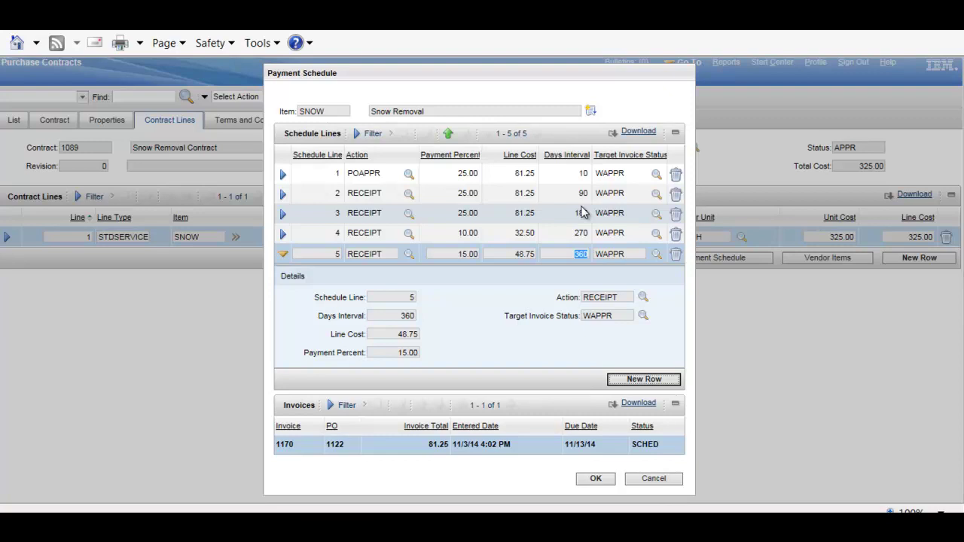
# Step: Review generated invoice 1170 for purchase order 1122 and close the schedule without saving
pyautogui.click(367, 176)
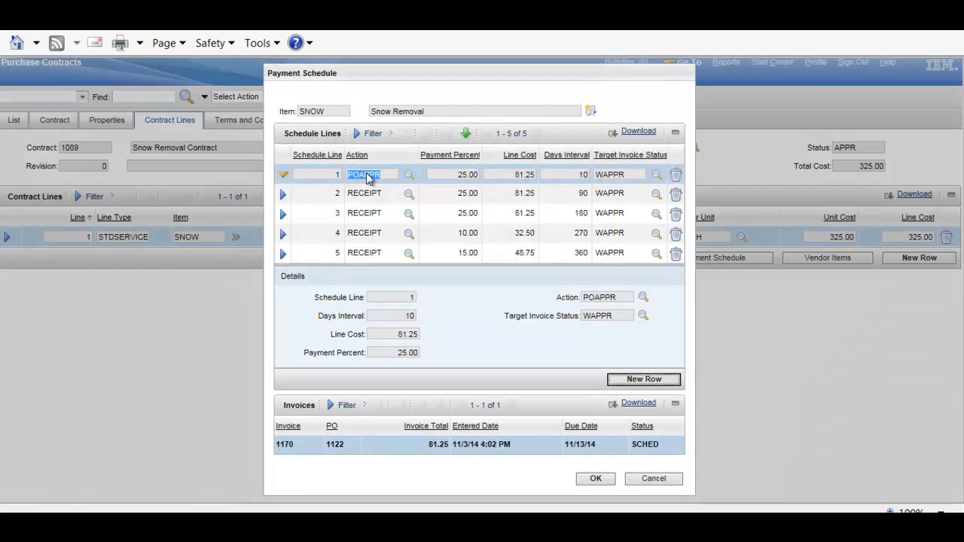
pyautogui.click(280, 445)
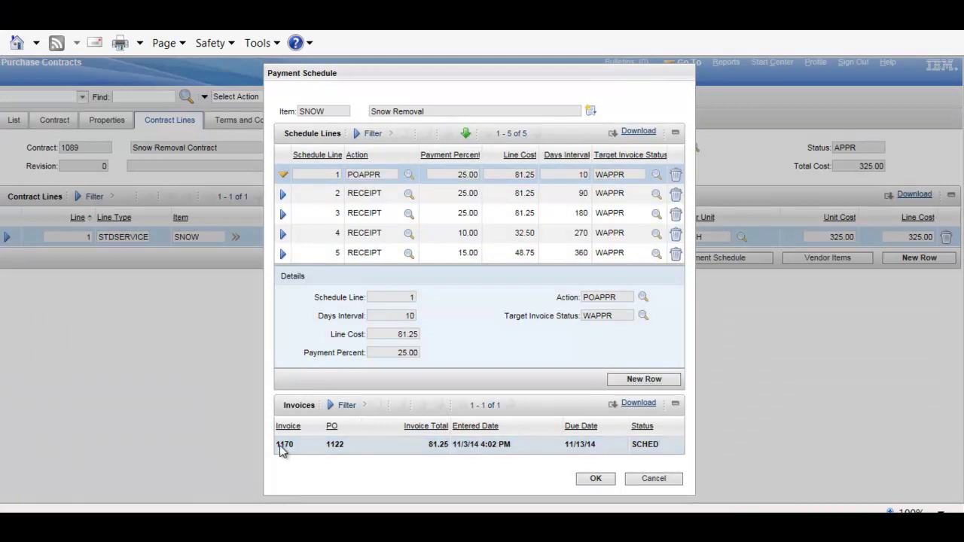
pyautogui.click(342, 450)
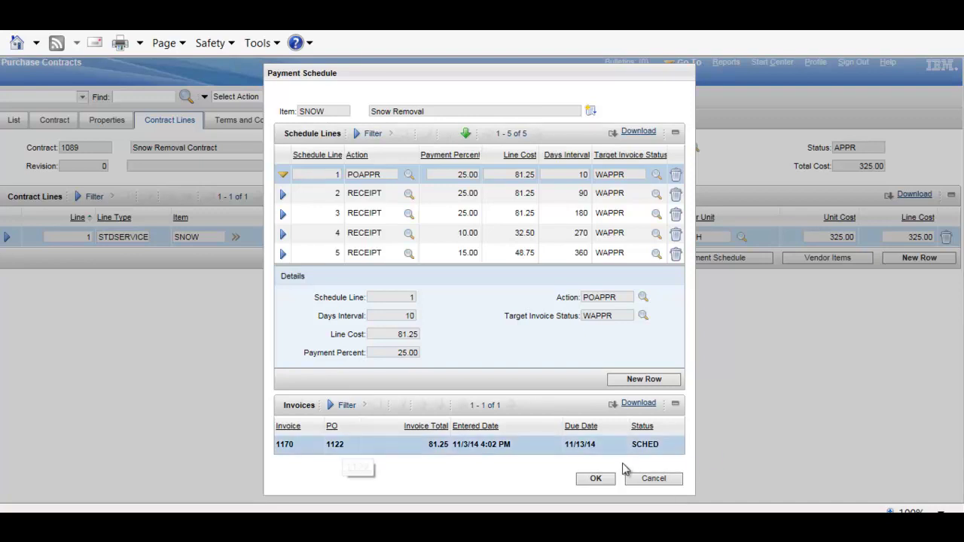
pyautogui.click(661, 486)
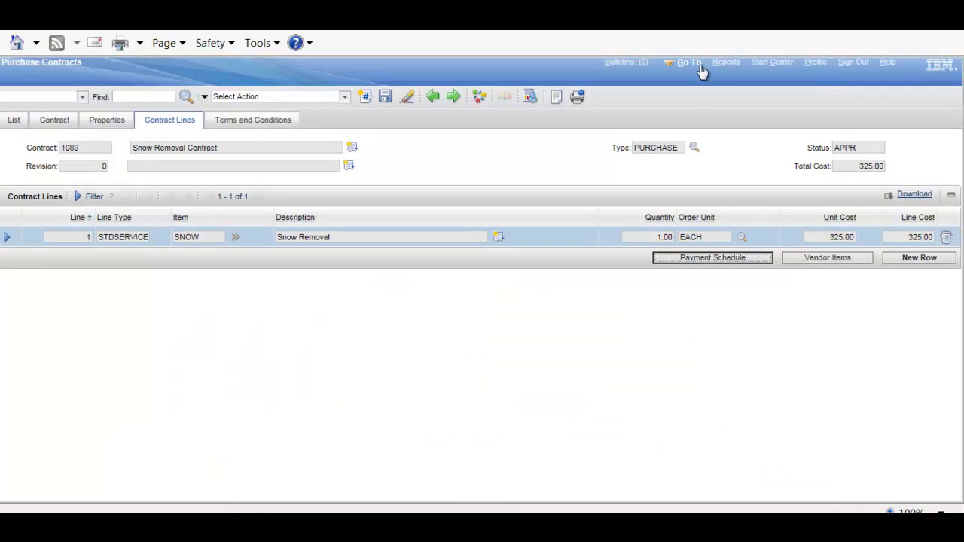
# Step: Go to Purchase Orders and find purchase order 1122
pyautogui.click(686, 66)
pyautogui.moveTo(736, 268)
pyautogui.moveTo(738, 251)
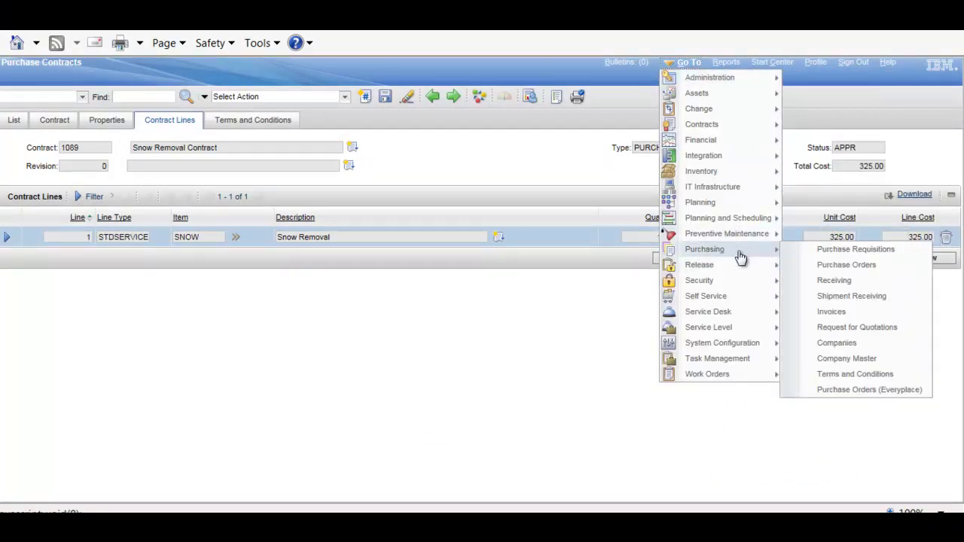
pyautogui.click(838, 262)
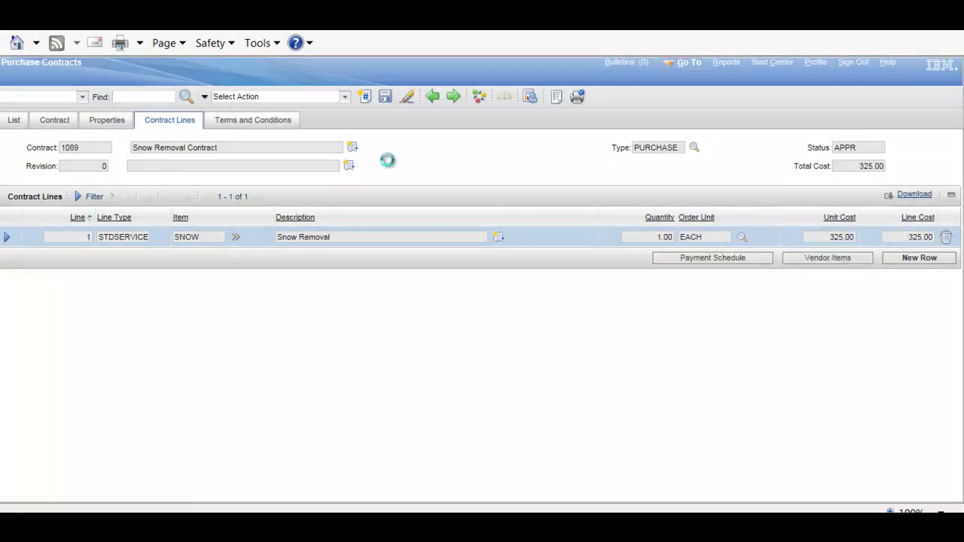
pyautogui.click(156, 99)
pyautogui.write('1122')
pyautogui.press('Return')
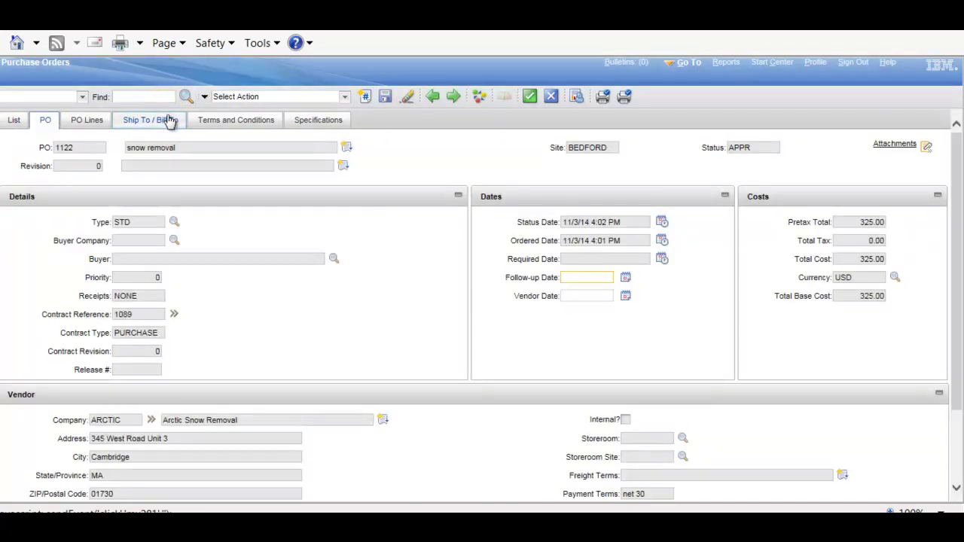
# Step: Check PO 1122's contract reference 1089, its order lines and its APPR status
pyautogui.doubleClick(146, 317)
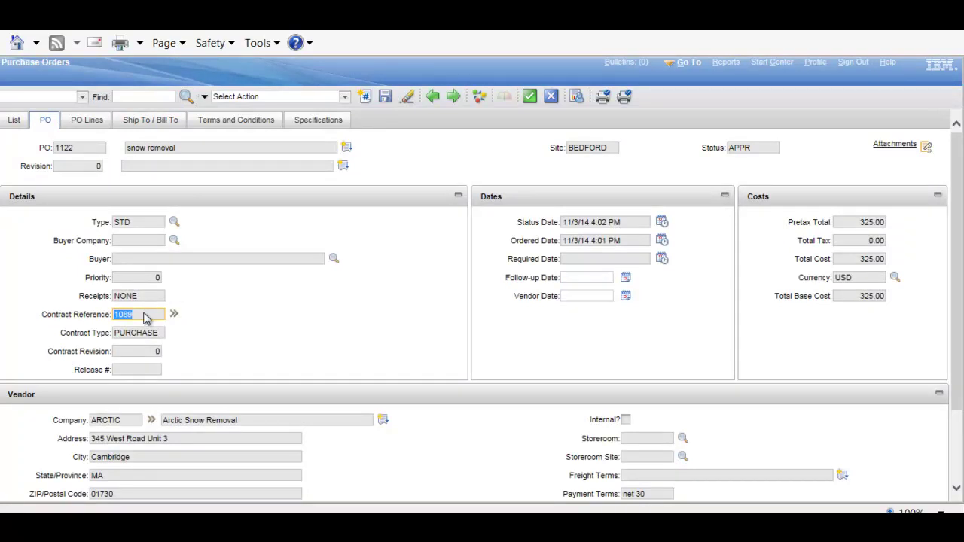
pyautogui.click(78, 123)
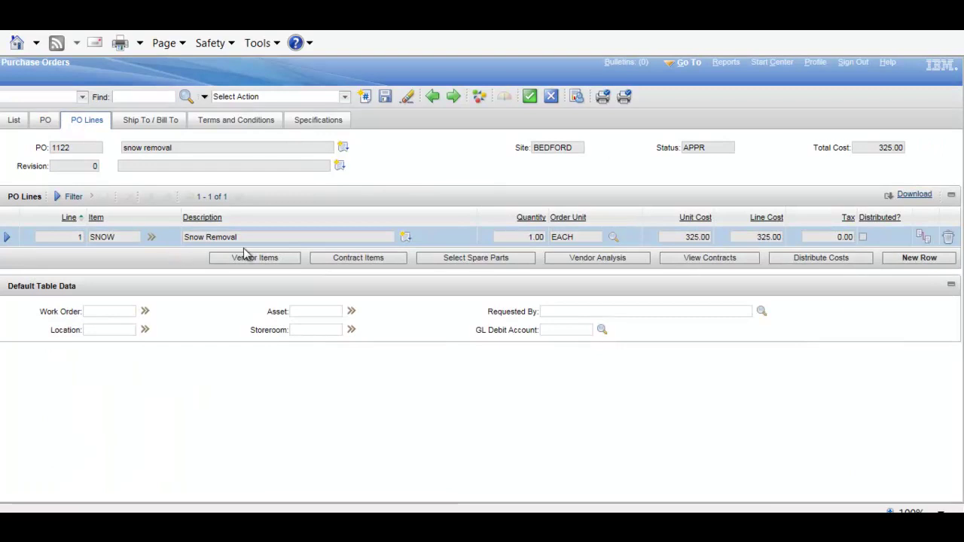
pyautogui.doubleClick(721, 148)
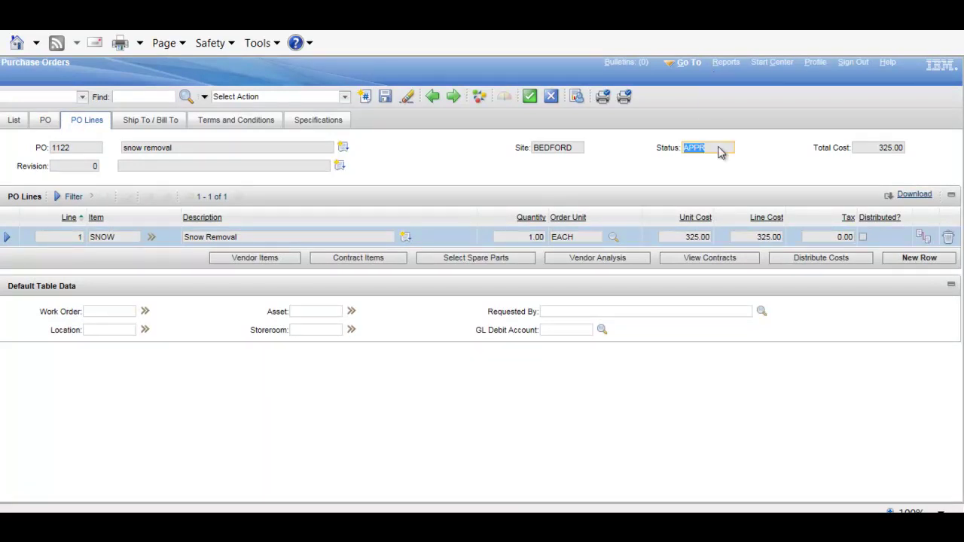